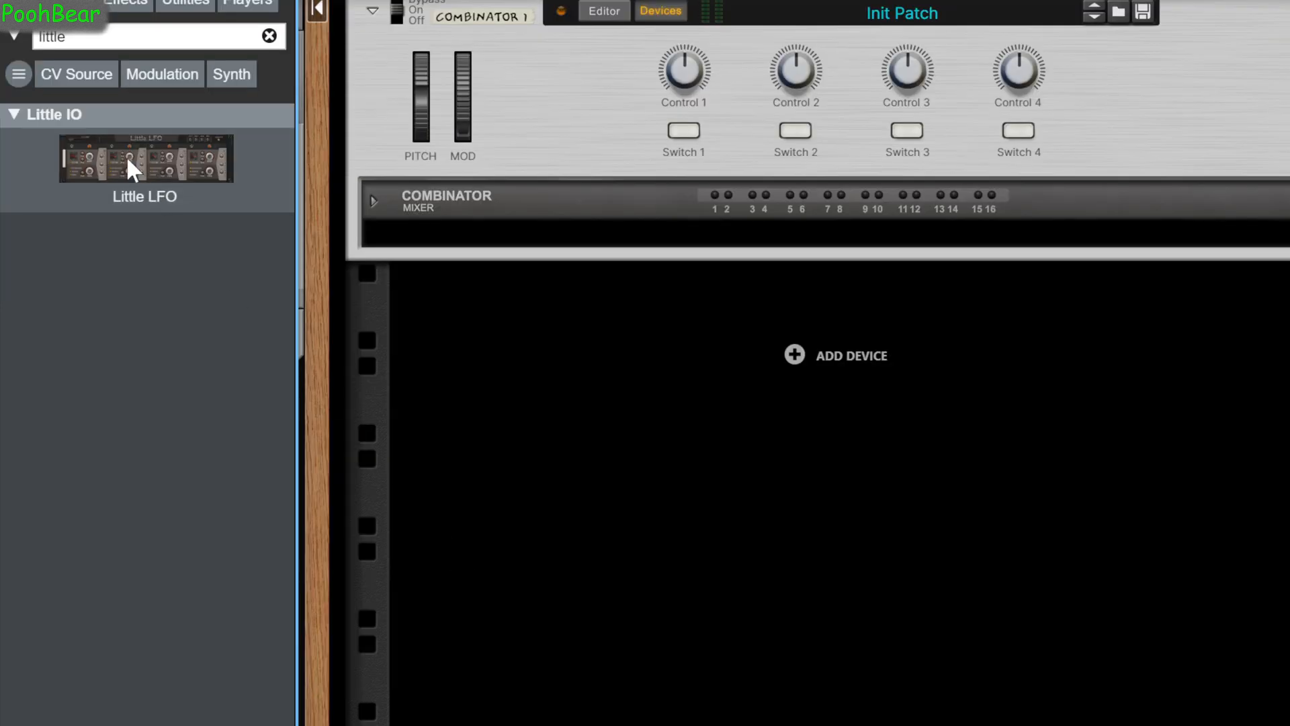
Place a Little LFO and a Skope M4 inside the Combinator and switch on LFOs 2, 3 and 4.
drag(133, 169, 700, 228)
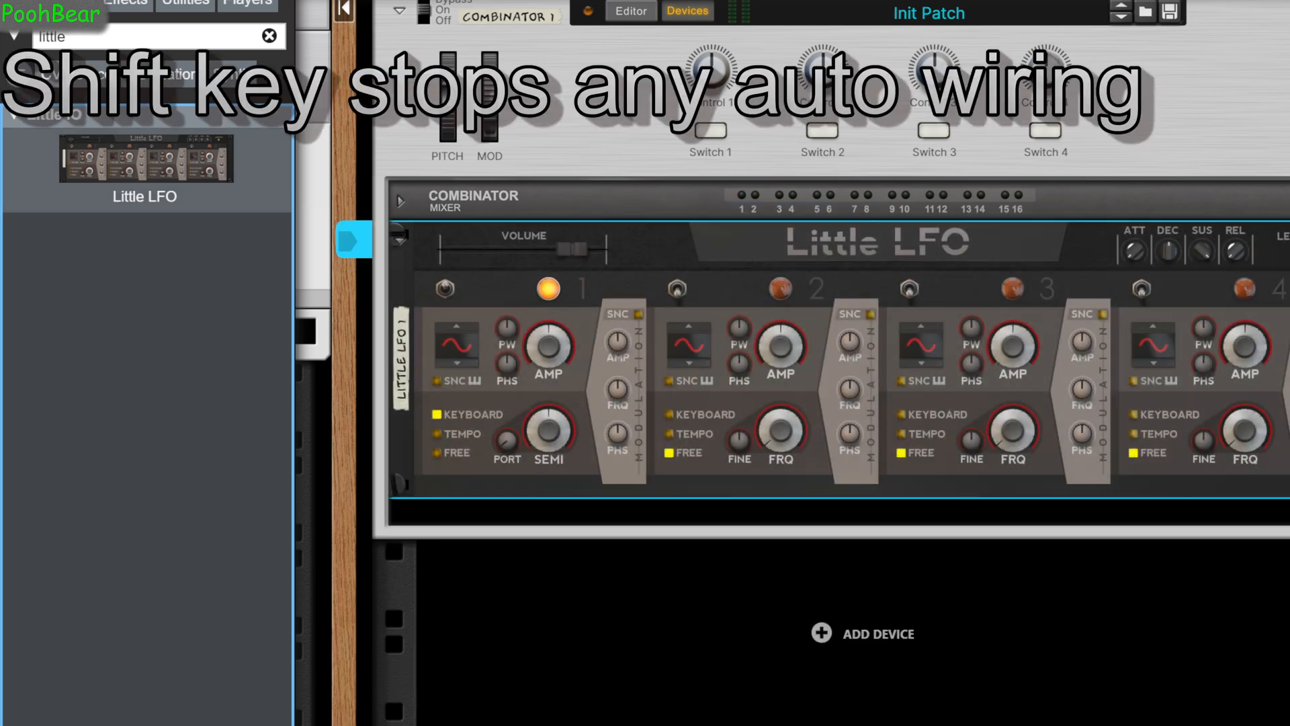
drag(1289, 215, 479, 514)
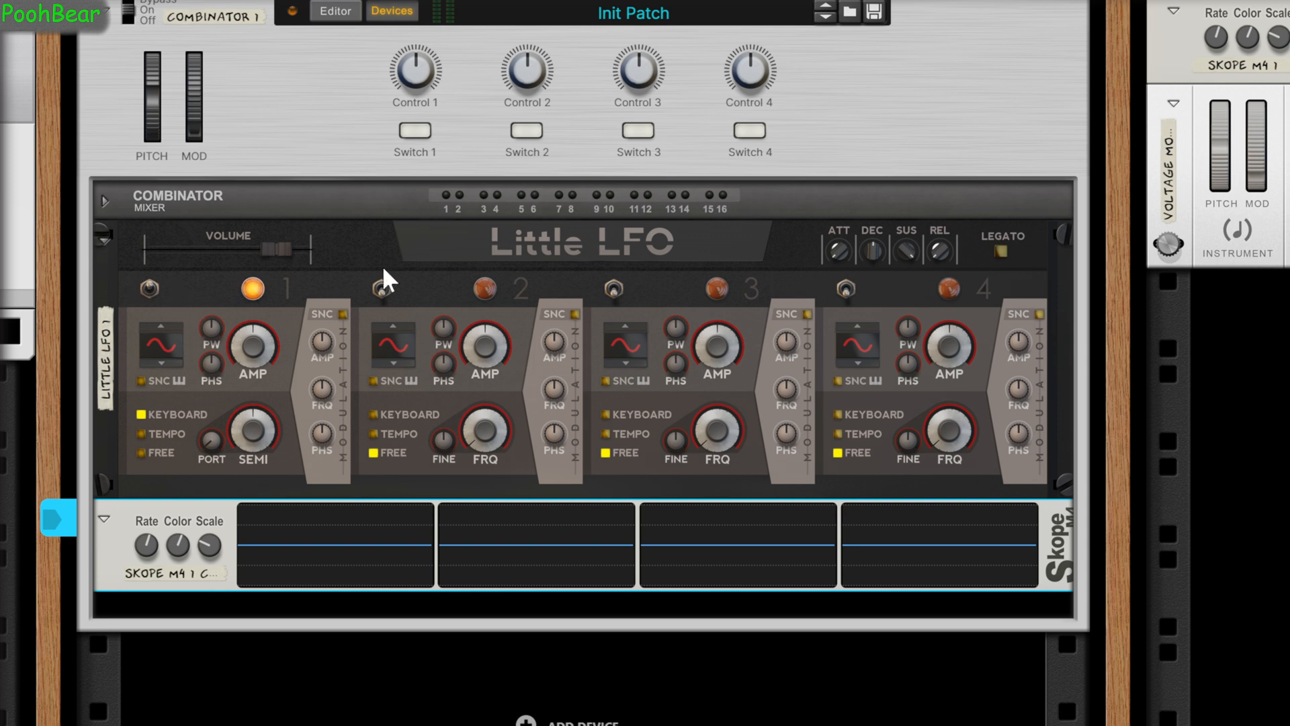
click(376, 294)
click(614, 287)
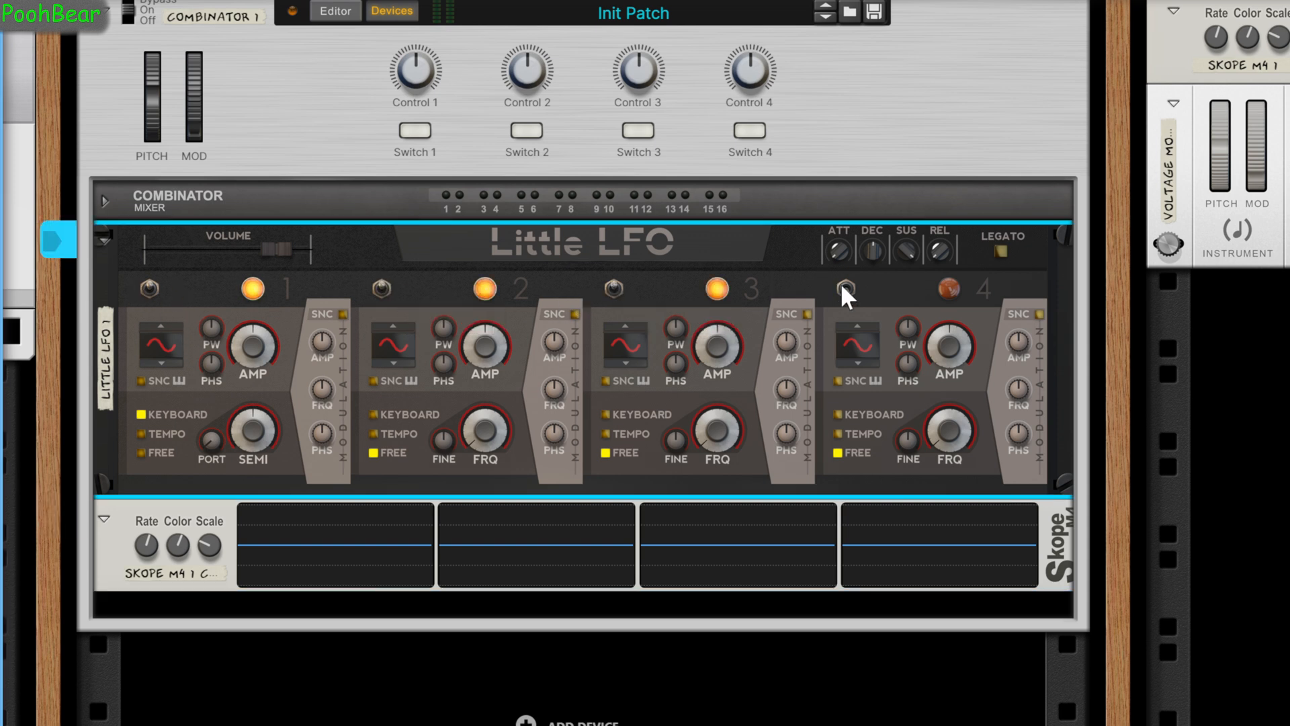
Cable the upper-row CV outputs of LFOs 1 to 4 to the matching Skope M4 CV inputs 1 to 4 on the rack's rear.
key(Tab)
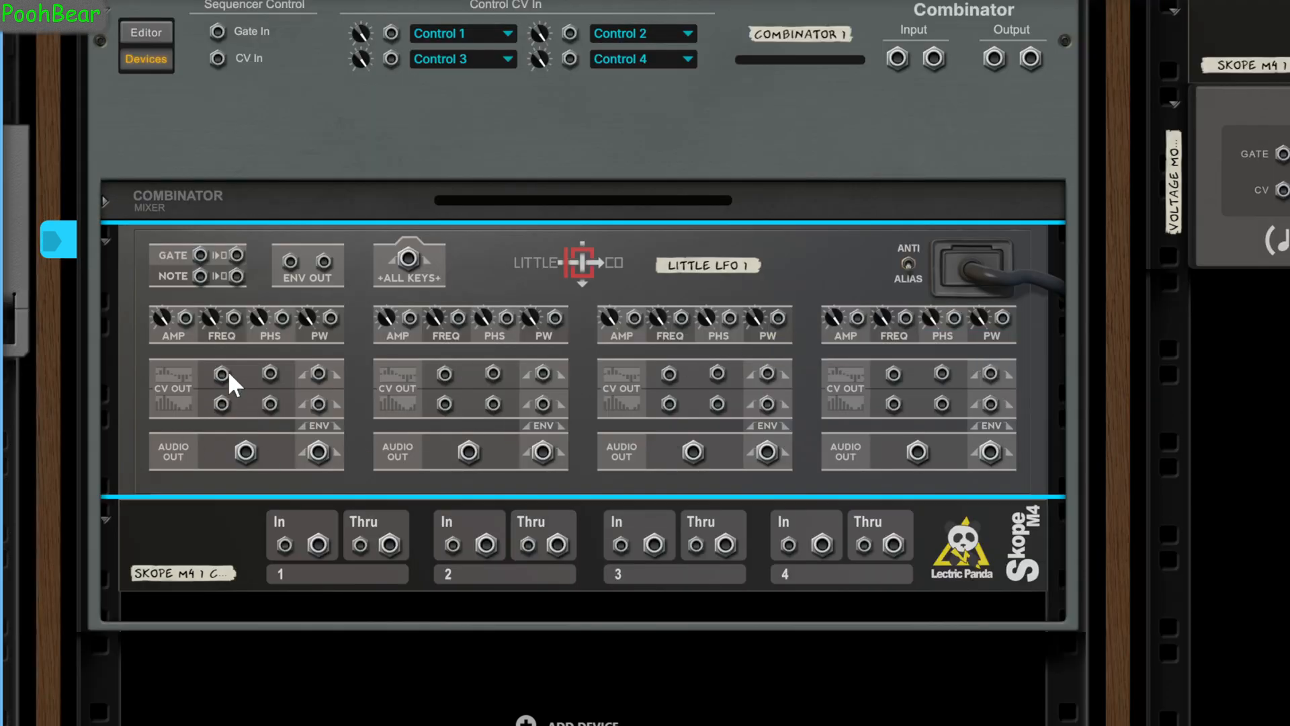
drag(231, 397, 285, 544)
drag(457, 543, 445, 374)
drag(669, 374, 621, 544)
drag(788, 544, 894, 374)
key(Tab)
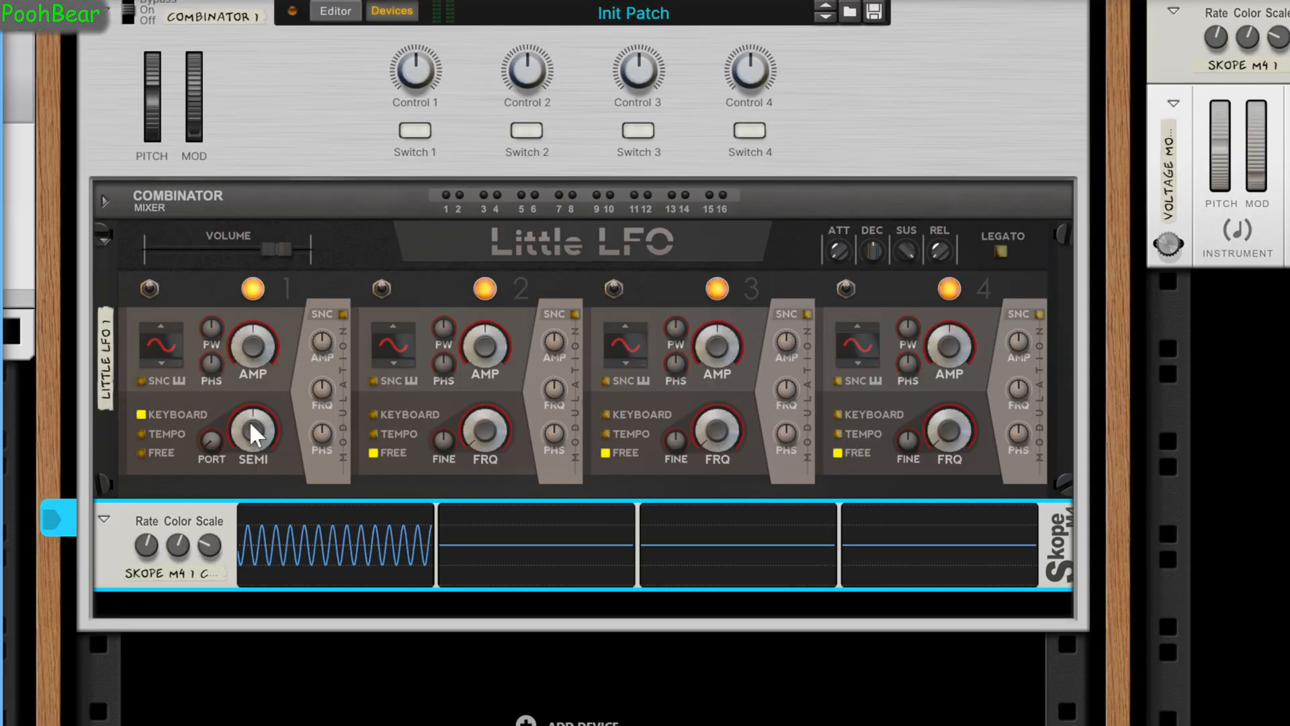
Set LFO 1 to Free mode and enable keyboard sync on all four LFOs.
click(147, 447)
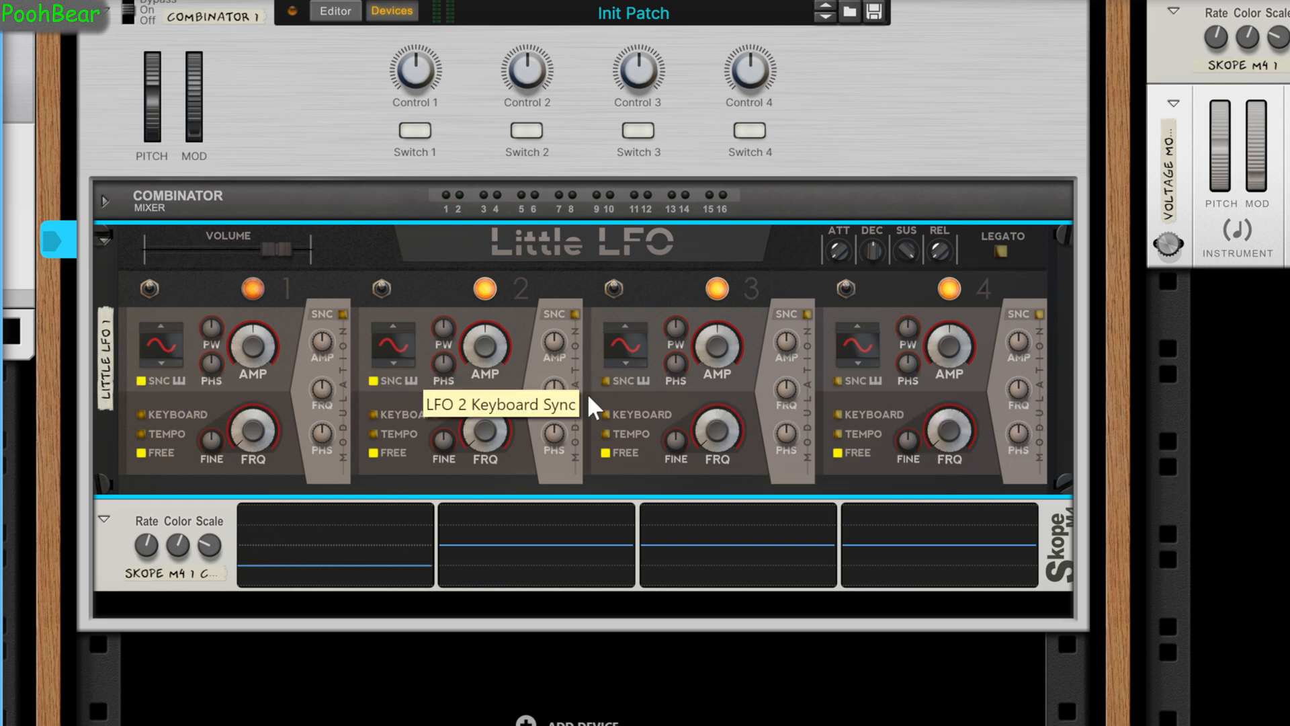
click(631, 379)
click(854, 376)
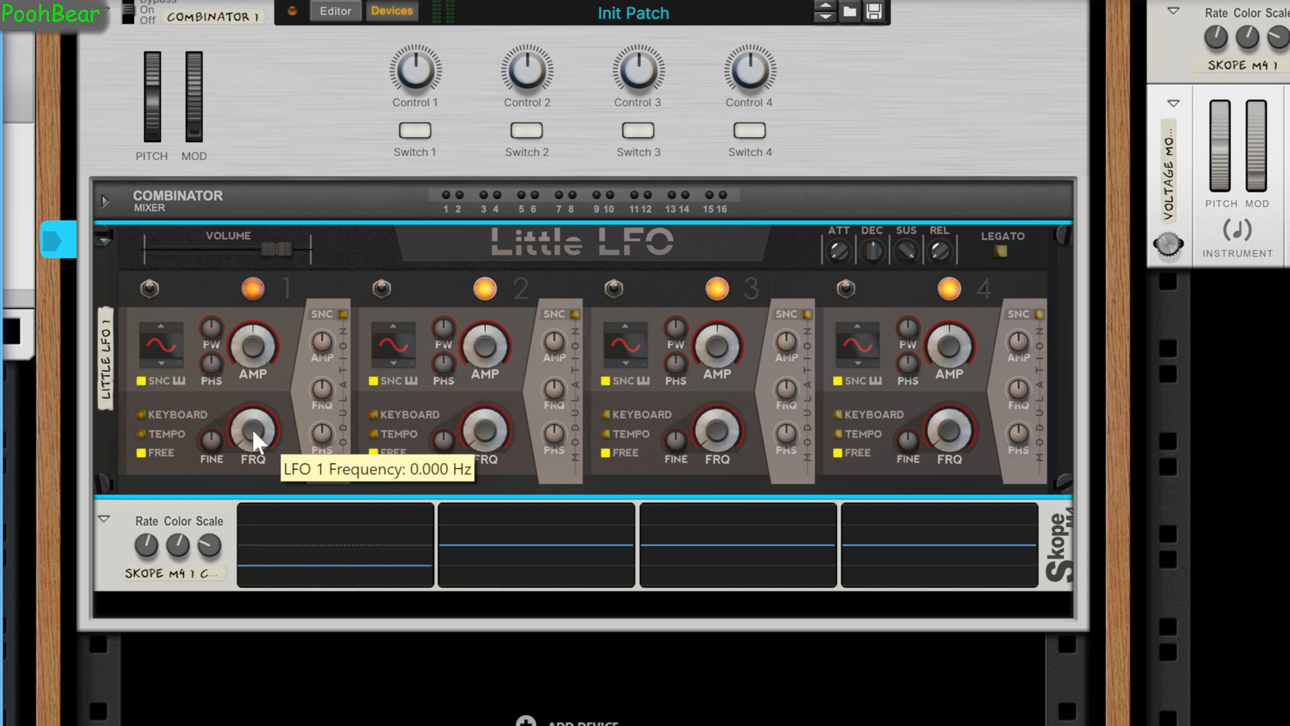
Set the frequency of all four LFOs to 0.100 Hz.
drag(259, 429, 256, 408)
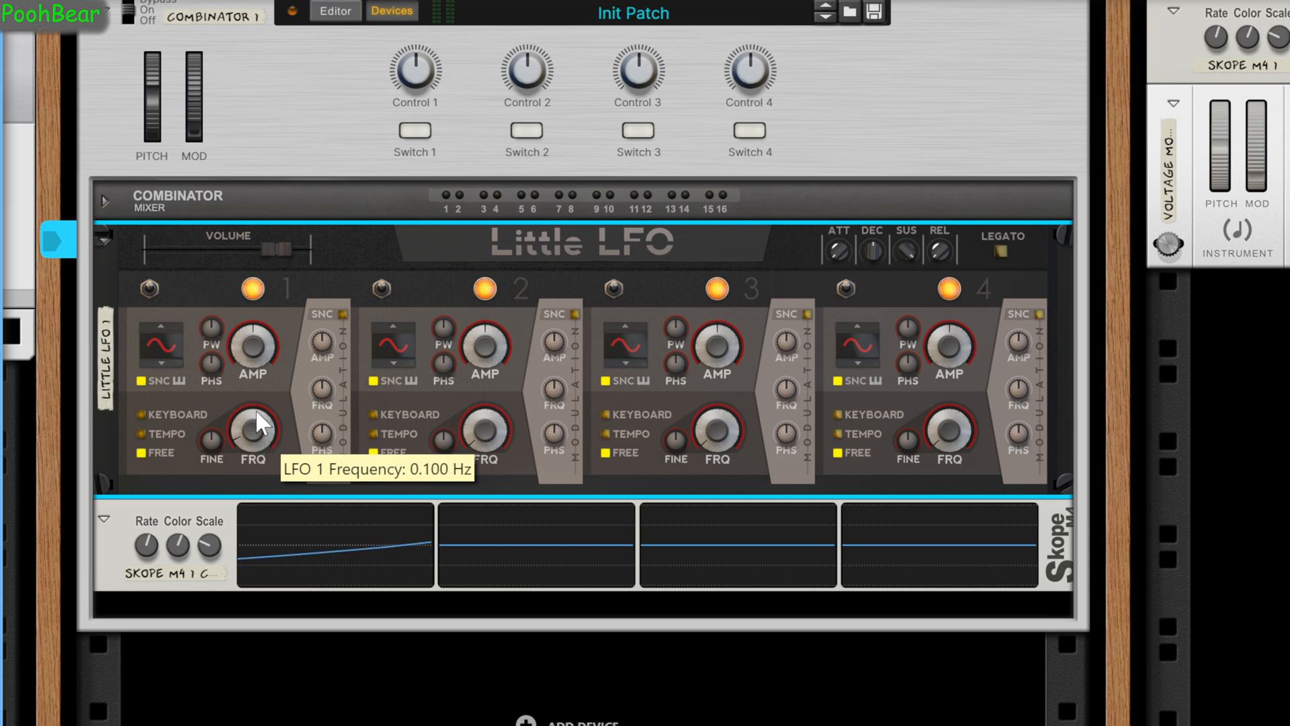
drag(495, 434, 490, 405)
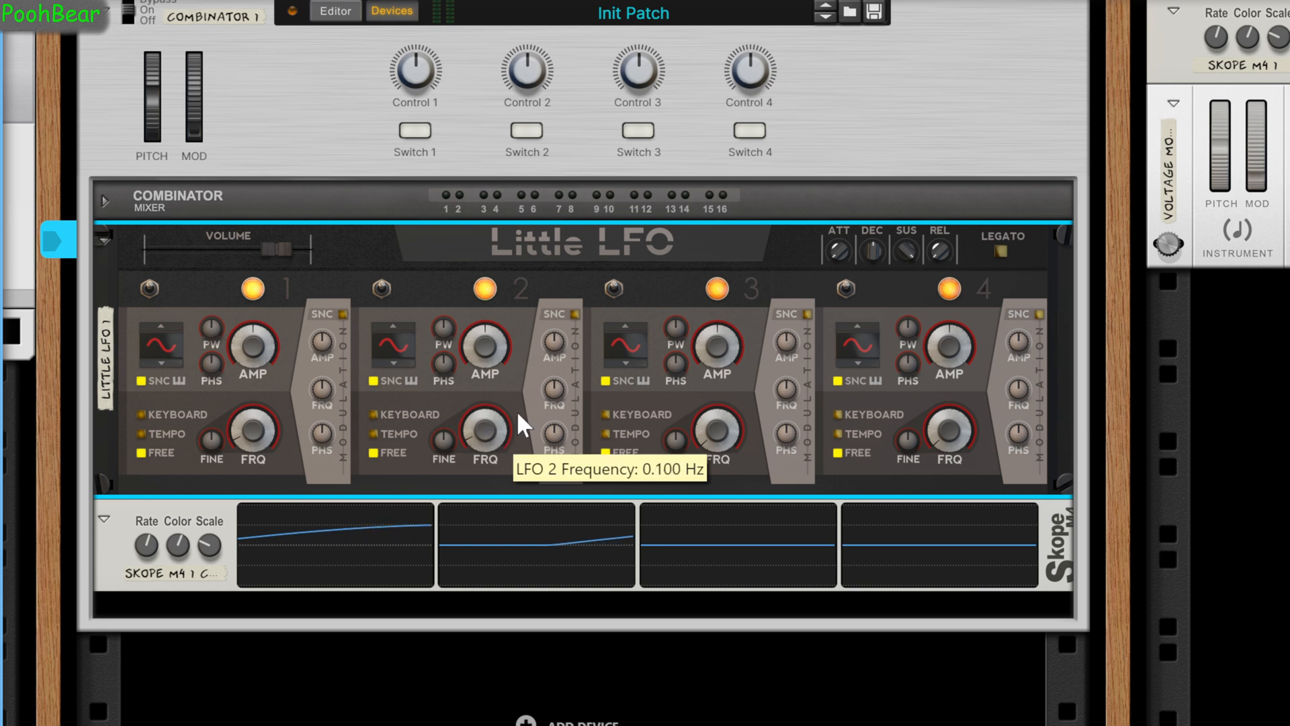
drag(720, 434, 712, 410)
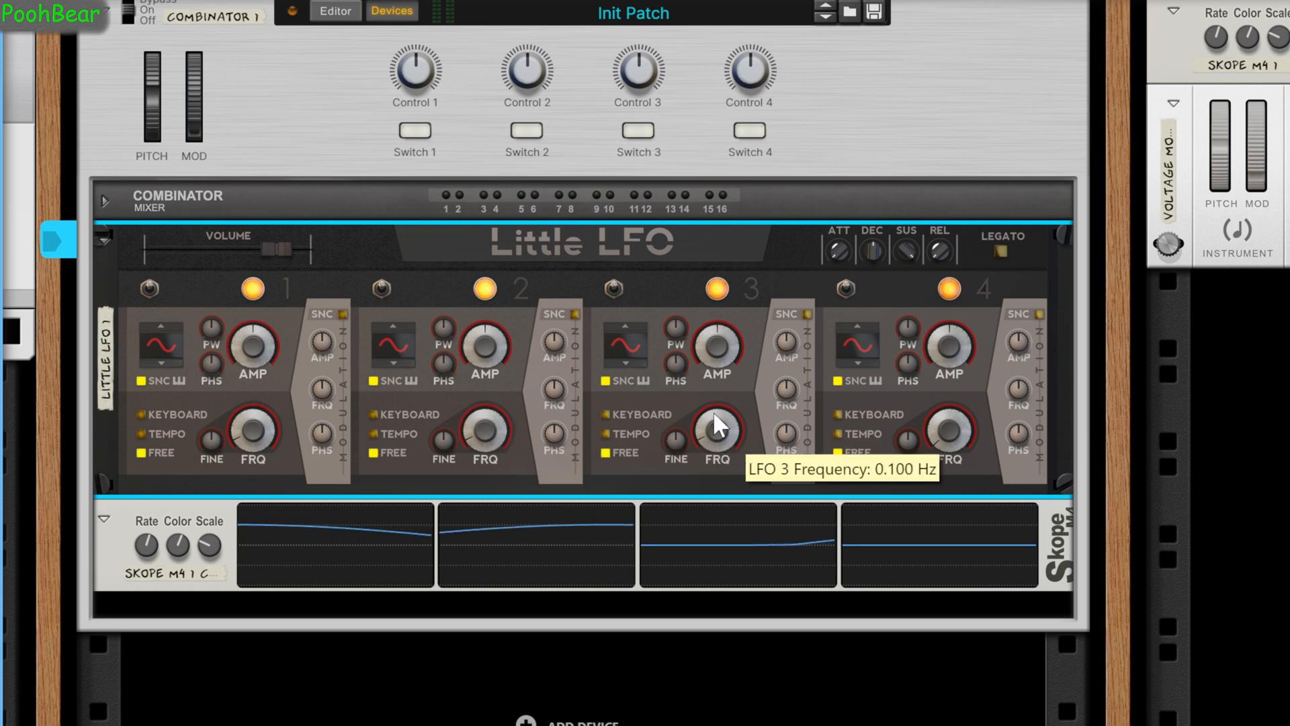
drag(948, 437, 946, 412)
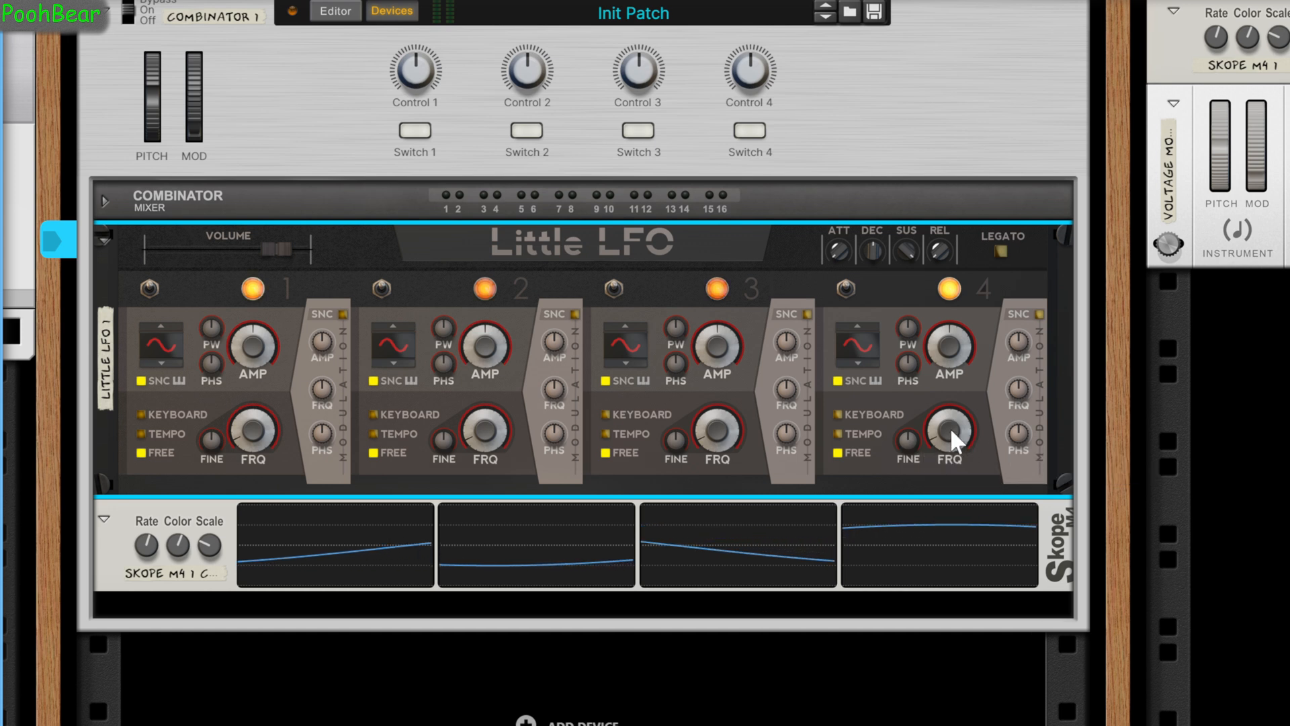
mouse_move(952, 431)
Raise the amplitude of all four LFOs to 100% and select the Combinator.
drag(257, 356, 228, 174)
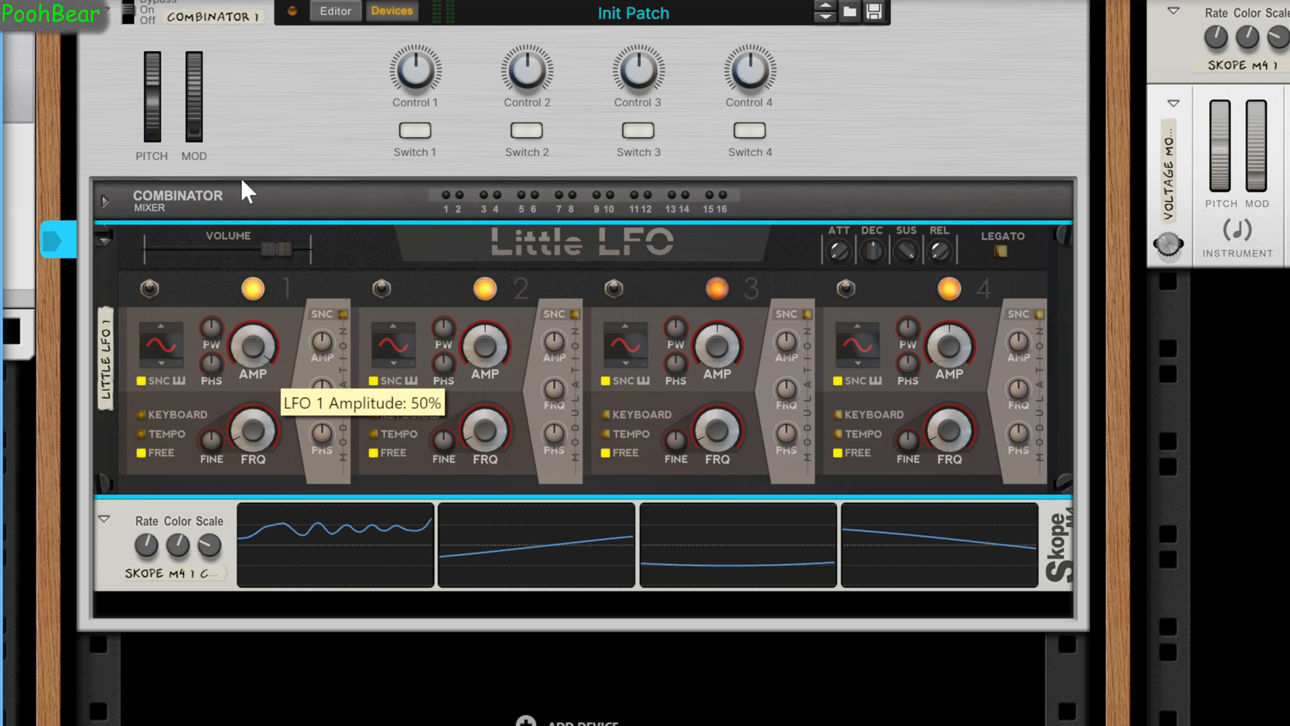
drag(489, 346, 394, 133)
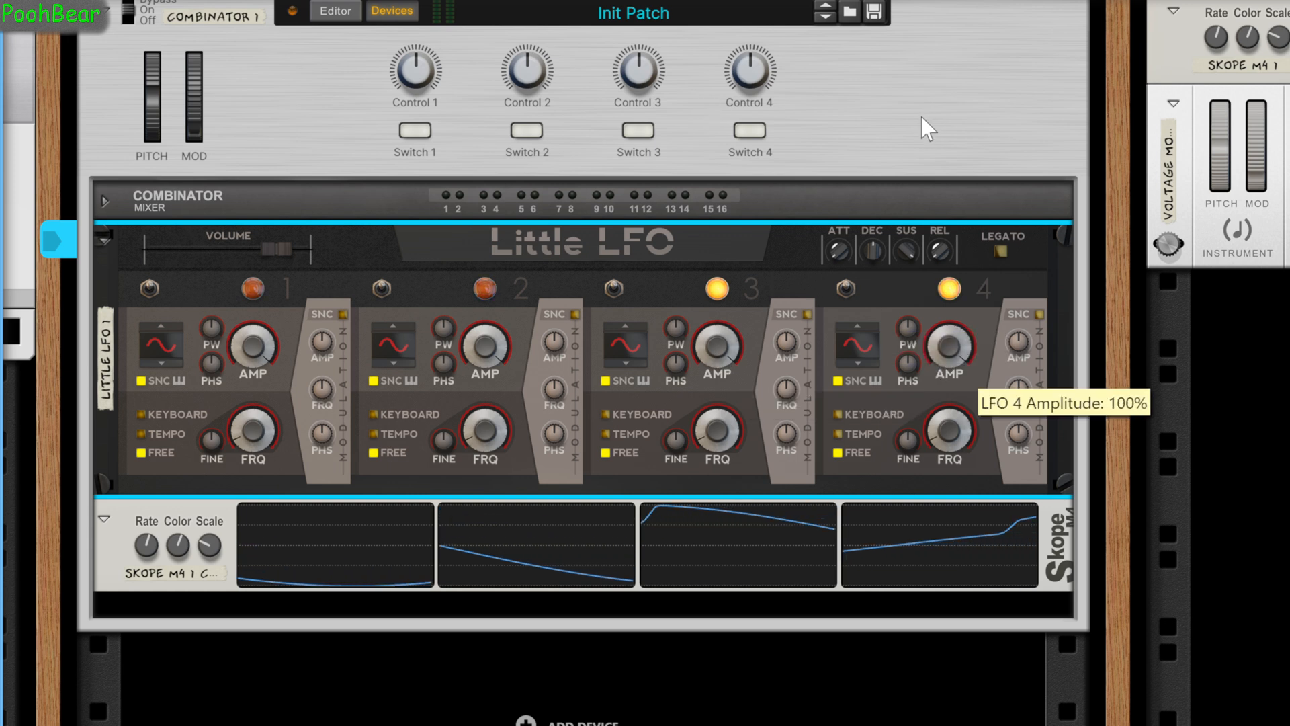
drag(272, 377, 254, 428)
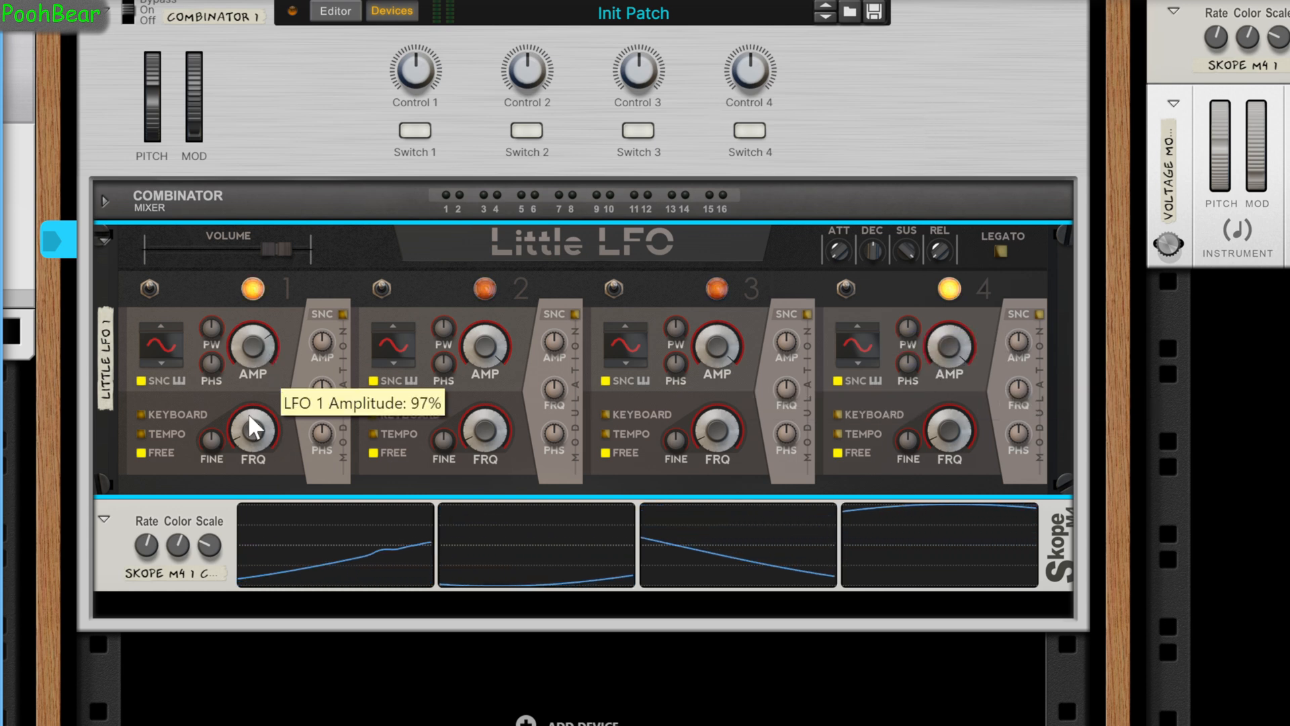
drag(299, 519, 245, 202)
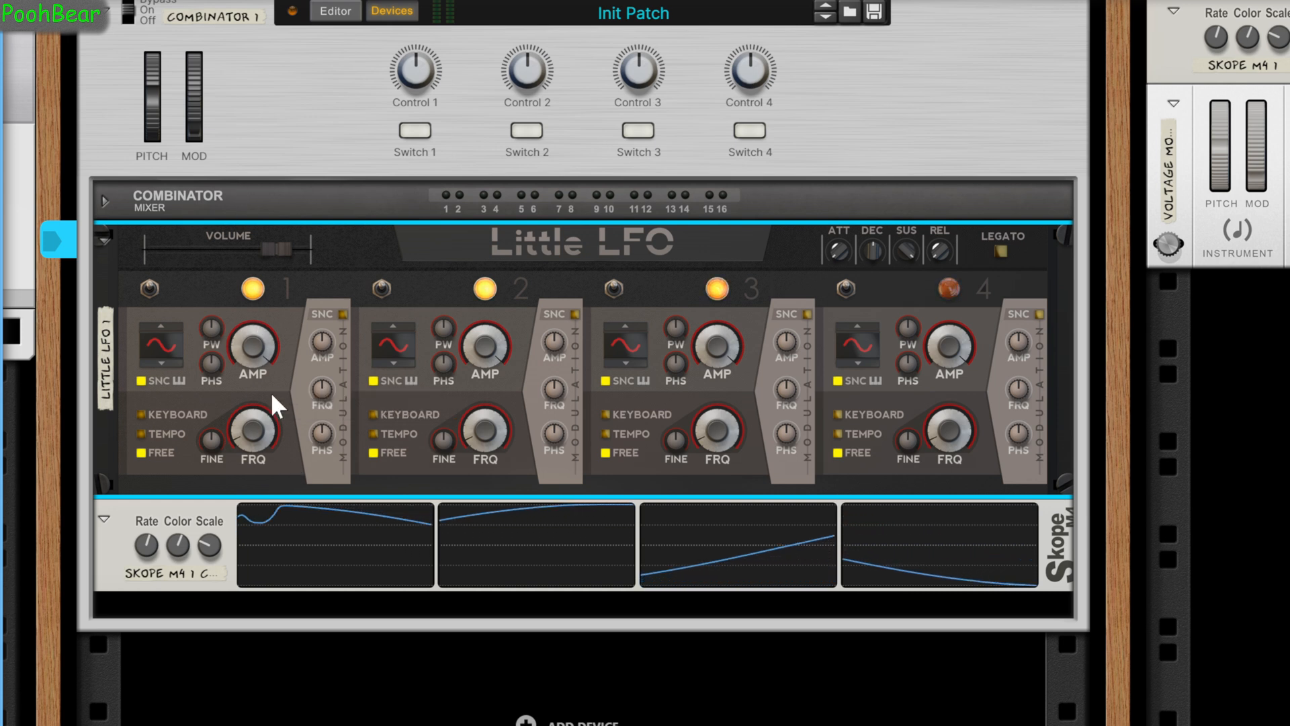
click(259, 86)
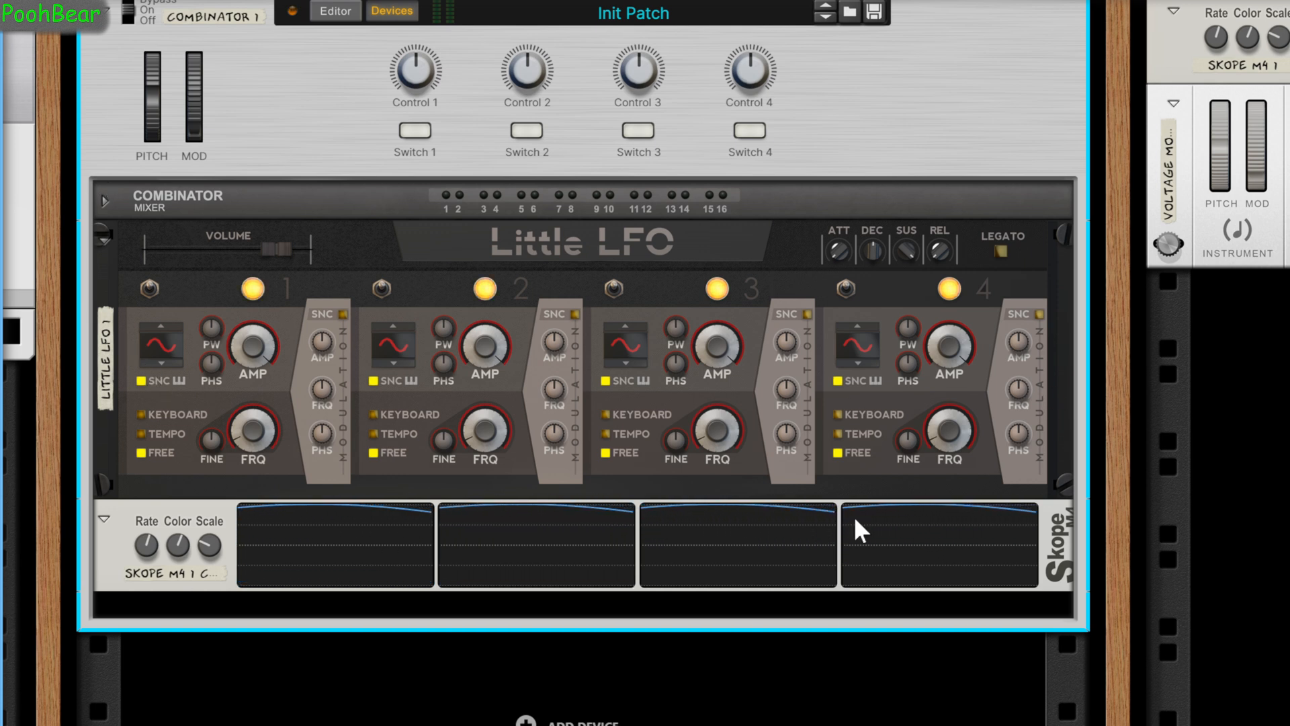
Duplicate the Little LFO together with its Skope M4 inside the Combinator.
click(282, 316)
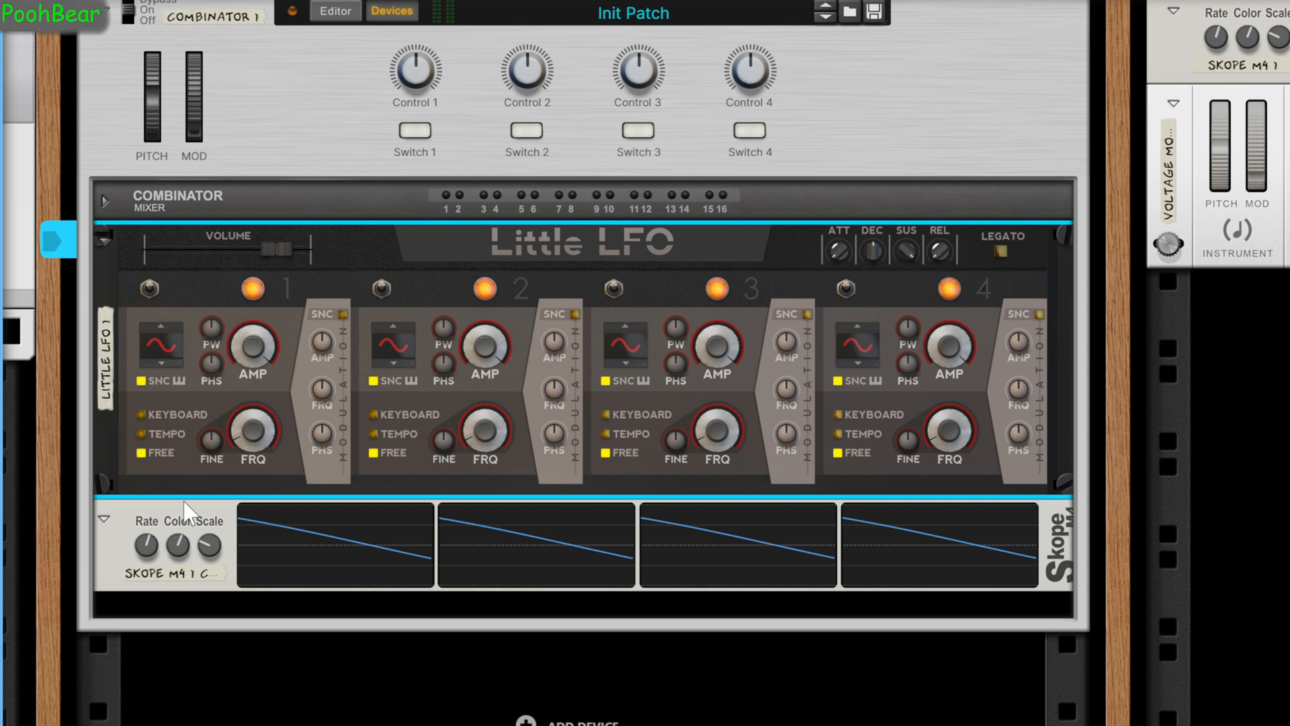
shift+click(177, 524)
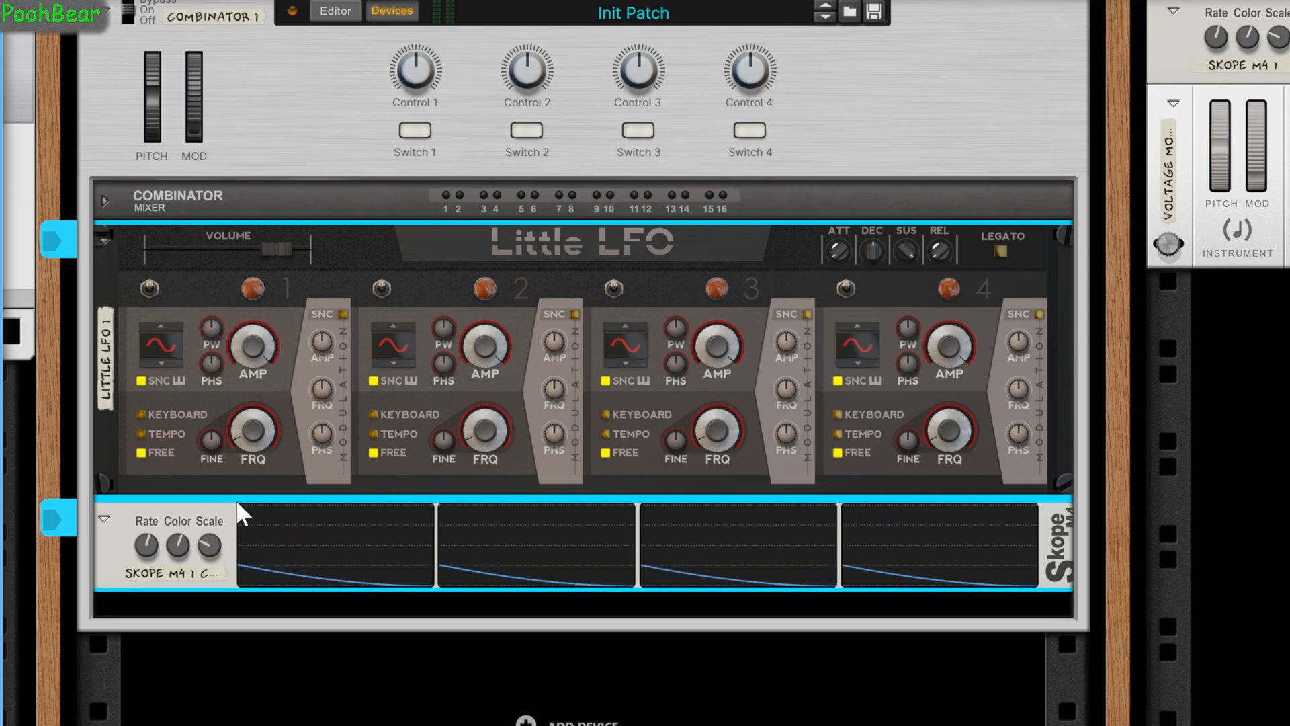
scroll(242, 514, down, 5)
scroll(242, 514, up, 4)
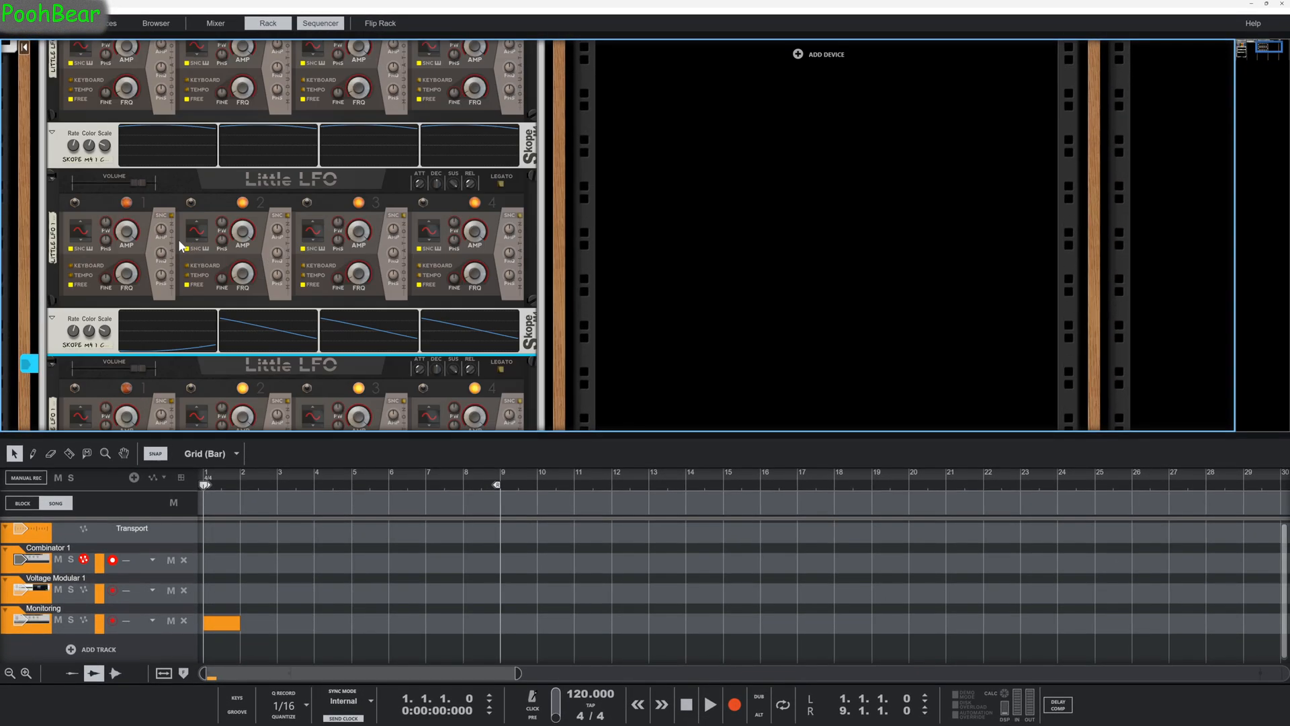
Enlarge the rack view, select the Combinator and check the synchronization of the duplicated LFOs' waveforms on their scopes.
drag(196, 435, 199, 721)
scroll(168, 174, up, 3)
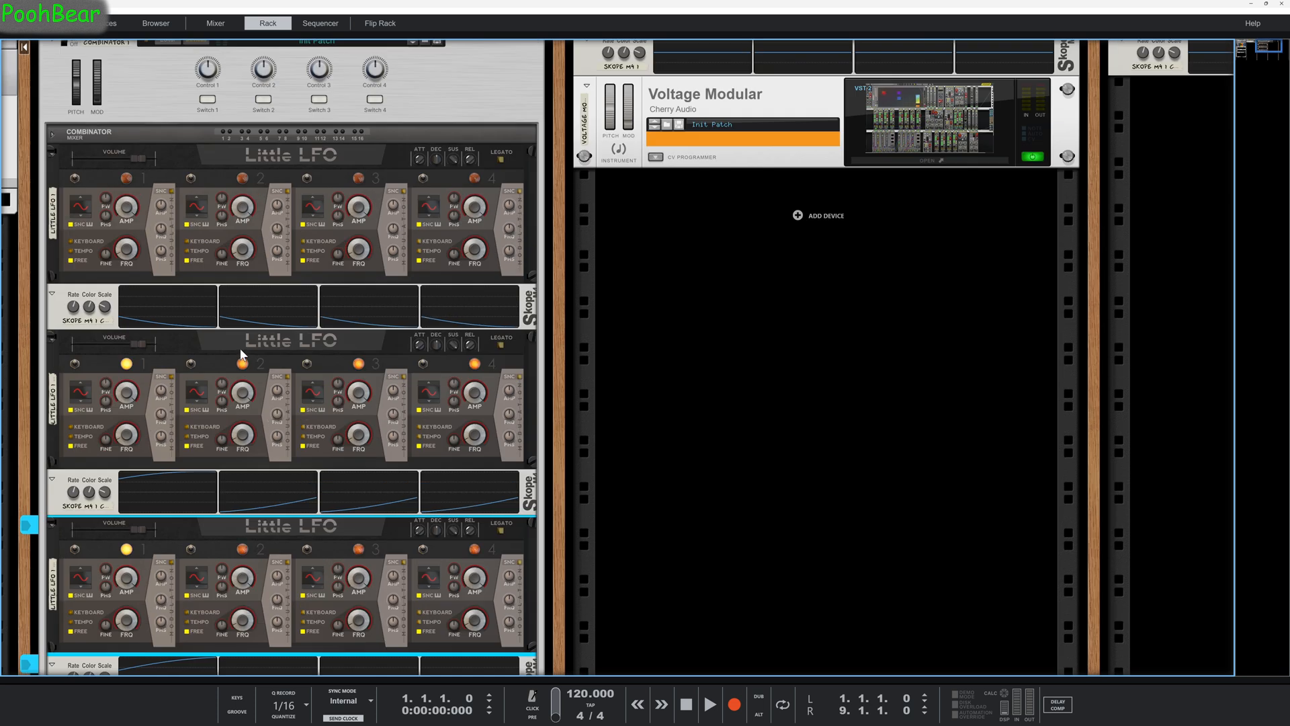
click(42, 57)
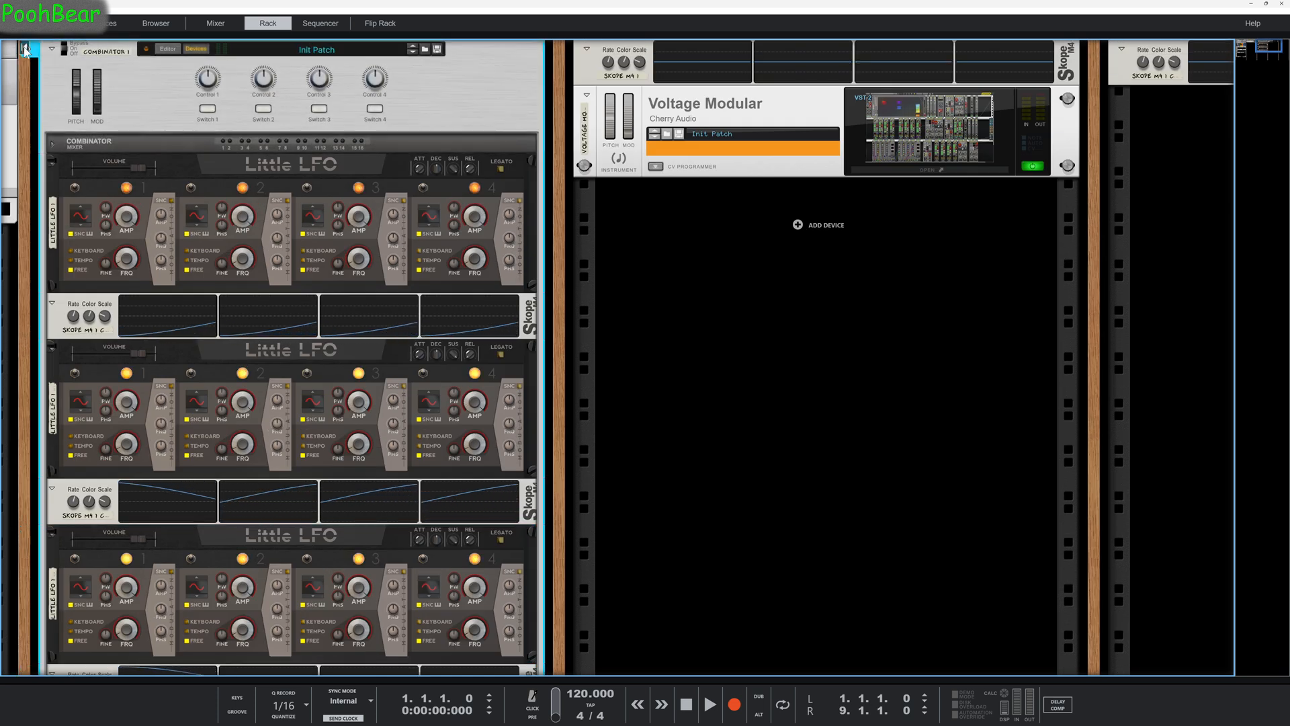
scroll(155, 258, down, 2)
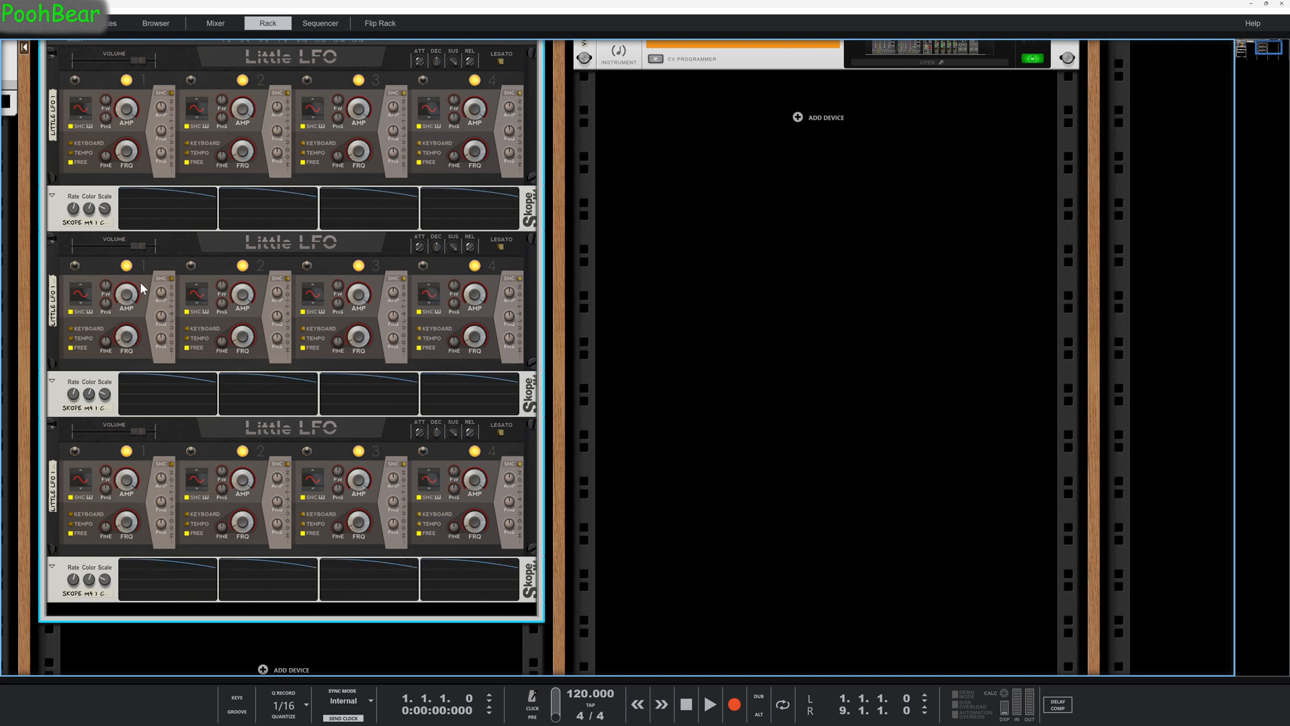
scroll(141, 288, up, 3)
scroll(141, 288, down, 12)
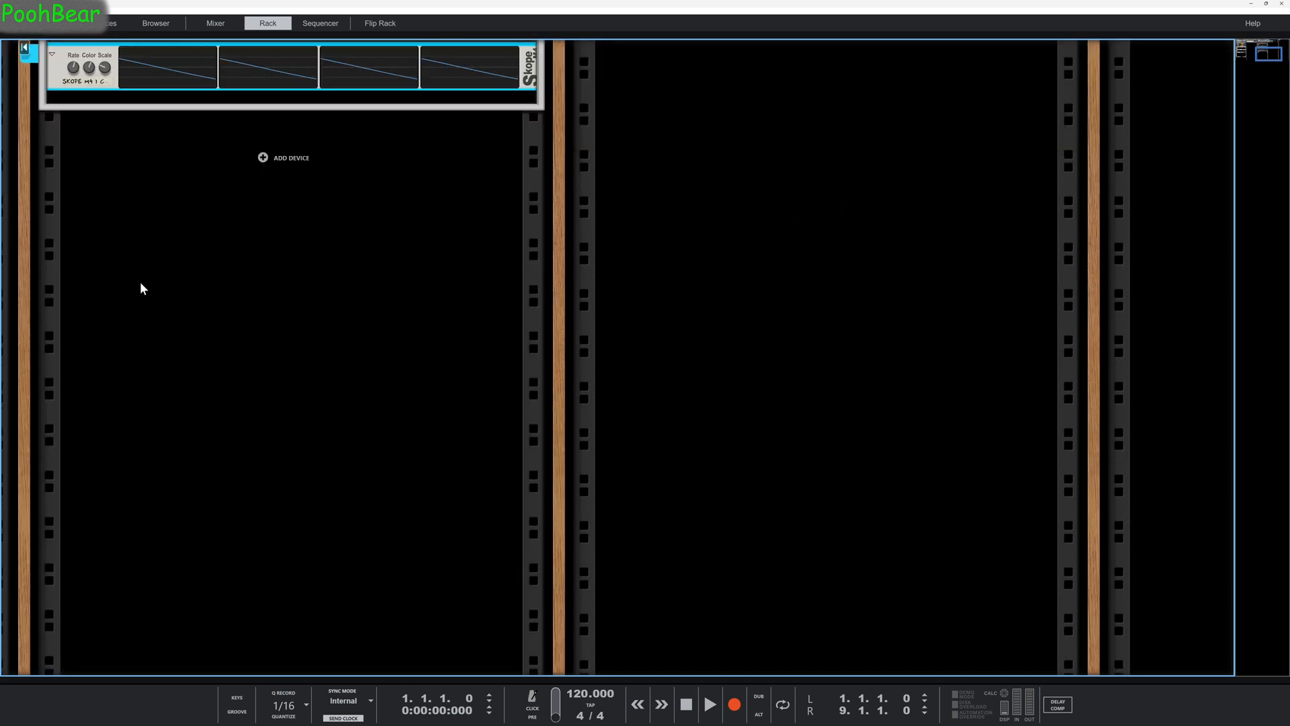
scroll(141, 287, up, 4)
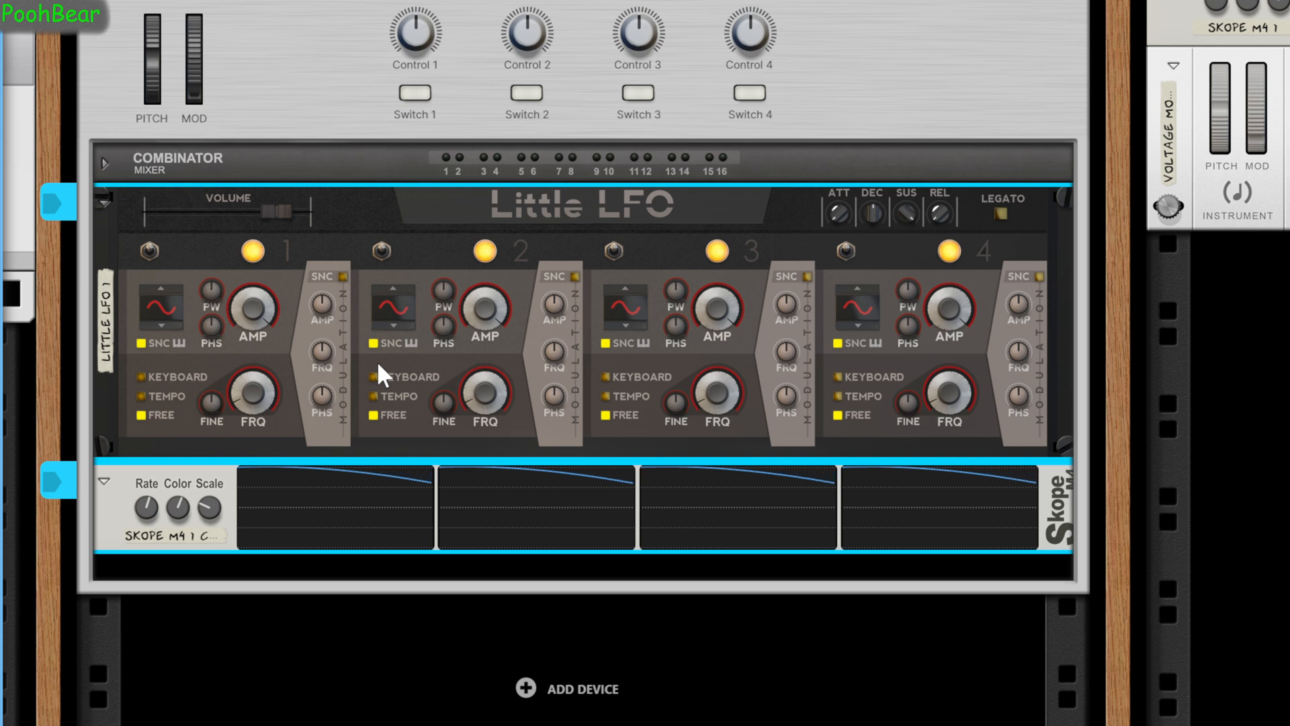
Set LFO 1's phase to -180.0° and create automation lanes for the phase controls of all four LFOs.
drag(213, 324, 243, 514)
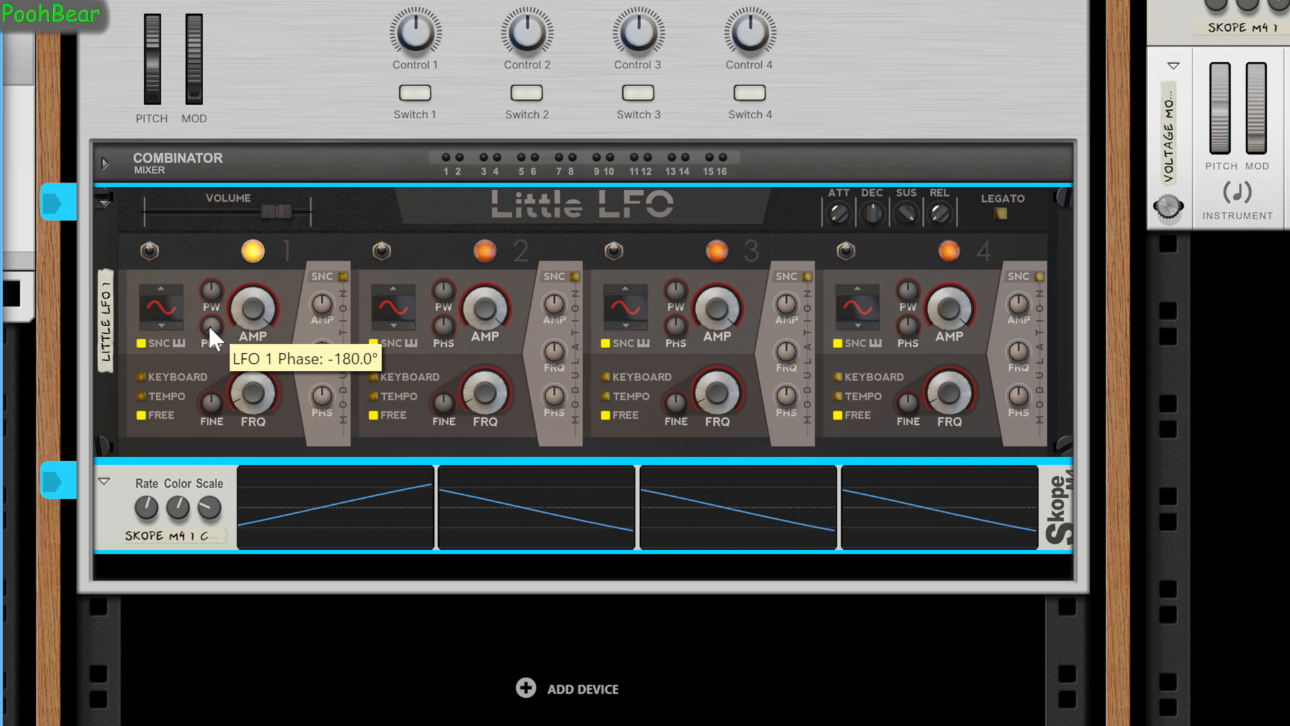
alt+click(208, 324)
alt+click(444, 326)
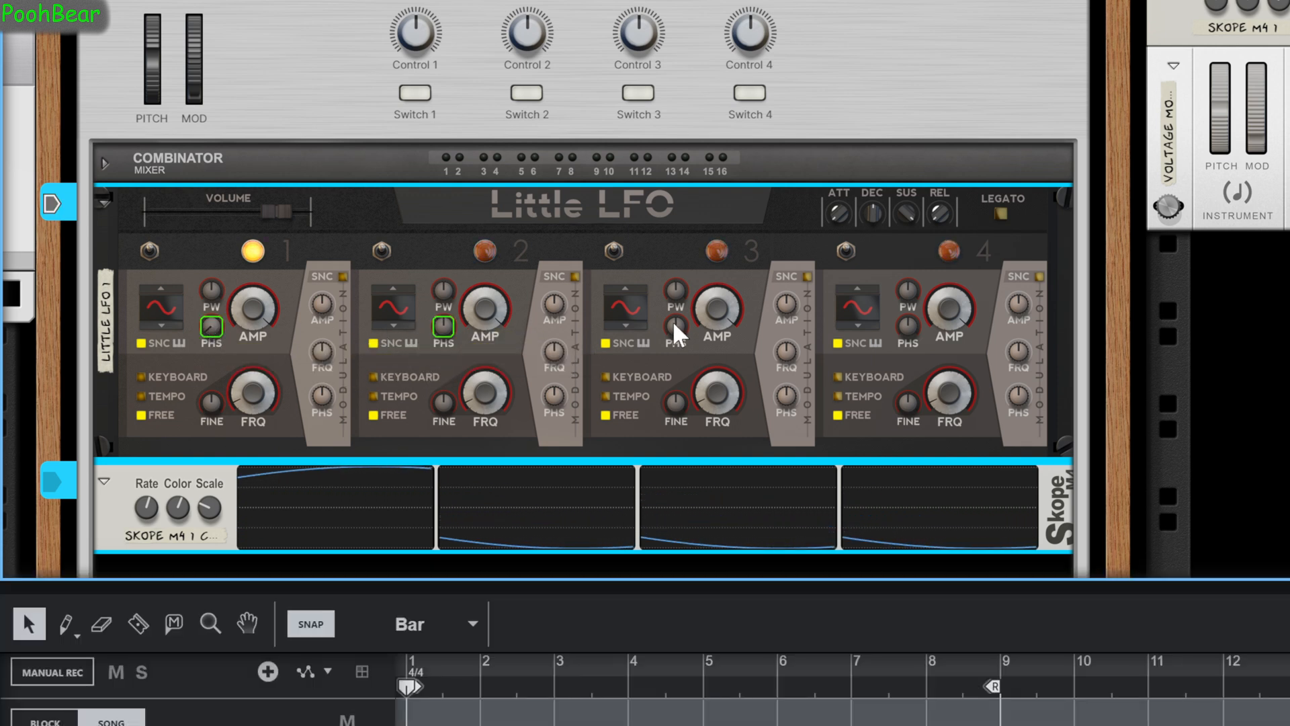
alt+click(908, 326)
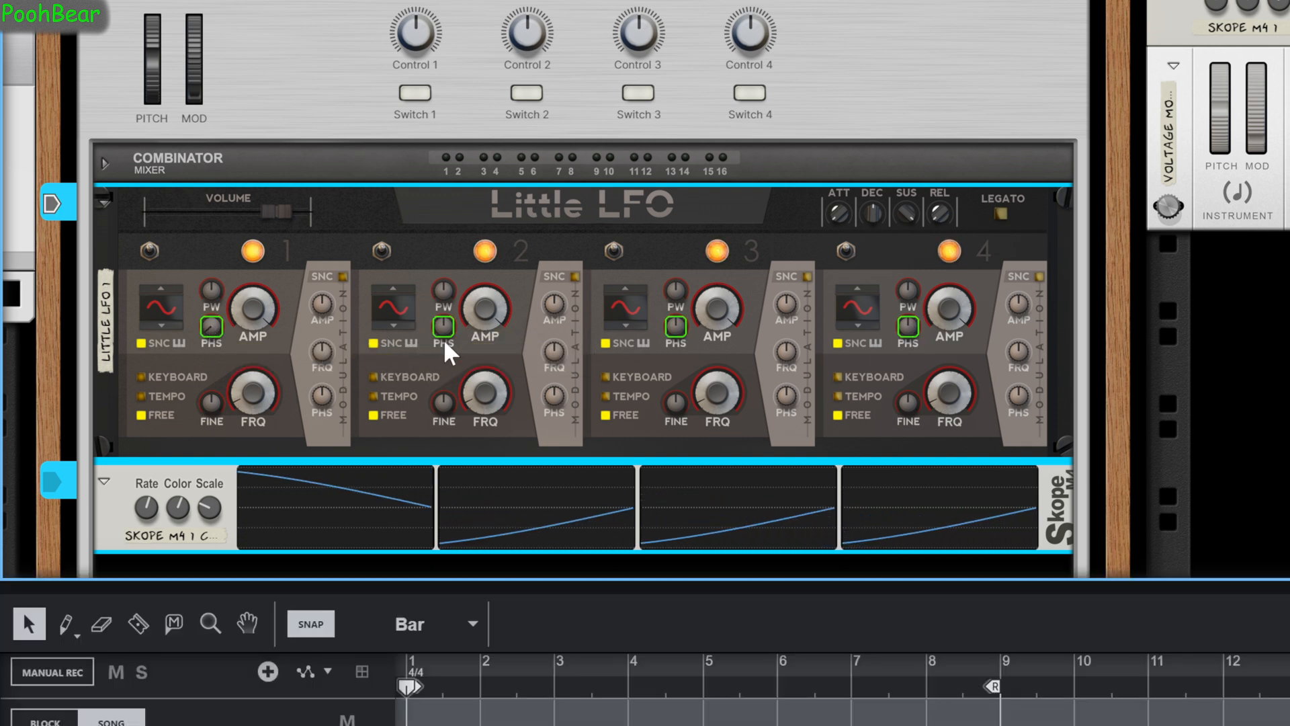
Try lowering the phases of LFO 2 and LFO 3 directly with their phase knobs.
drag(439, 322, 445, 463)
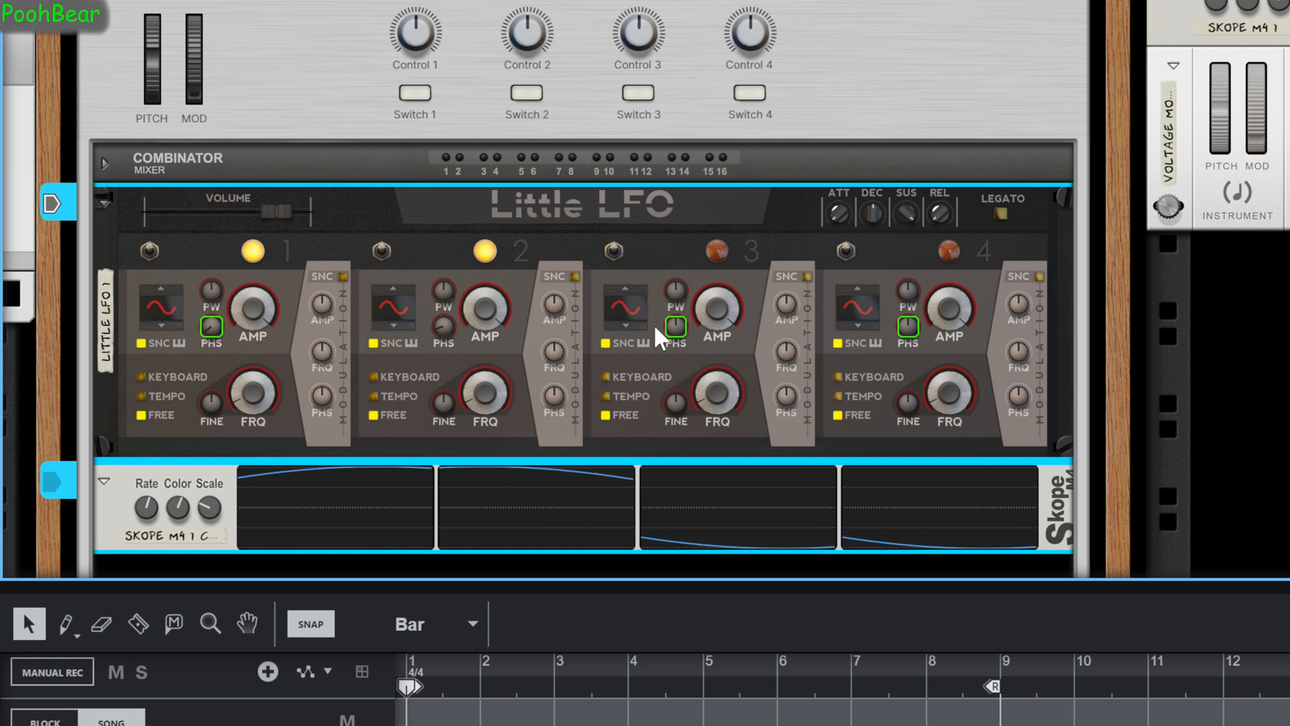
mouse_move(680, 324)
mouse_down()
mouse_move(675, 445)
mouse_move(639, 469)
mouse_up()
Enlarge the sequencer, add a one-bar clip to the LFO 2 Phase lane and set the lane's base value to -150°.
drag(558, 588, 596, 122)
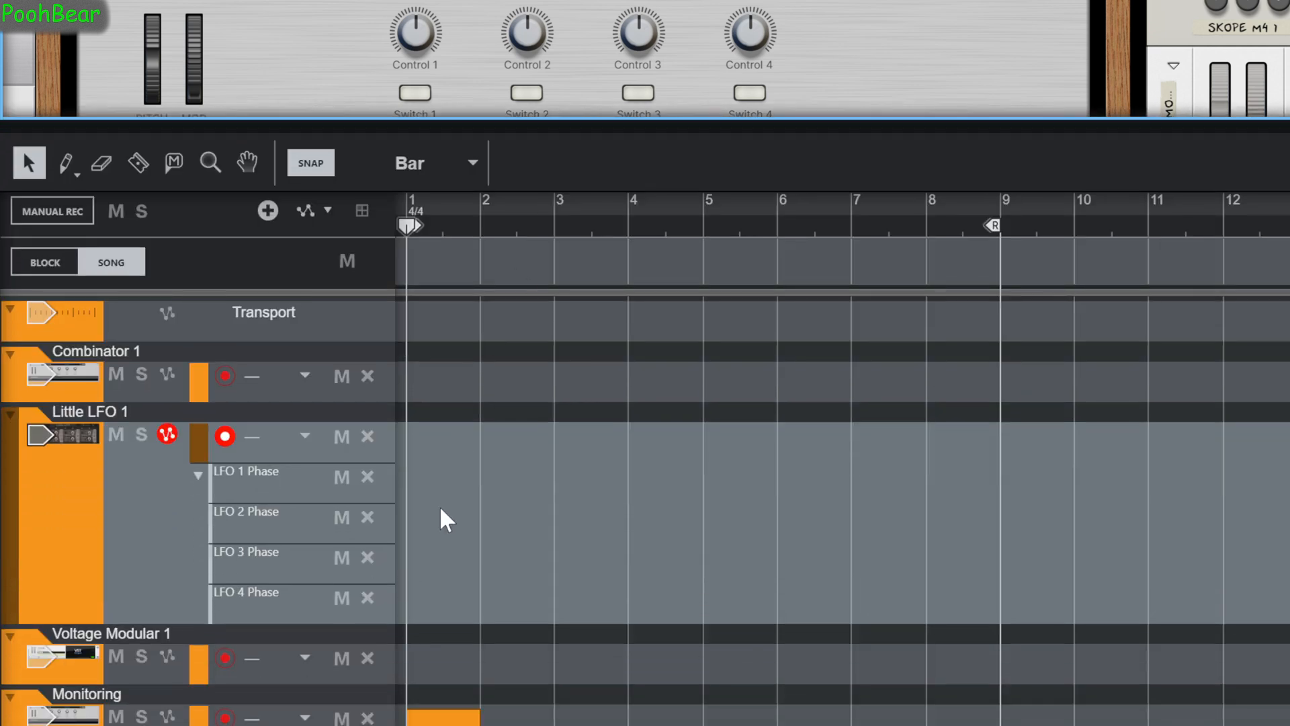
double_click(437, 517)
double_click(439, 520)
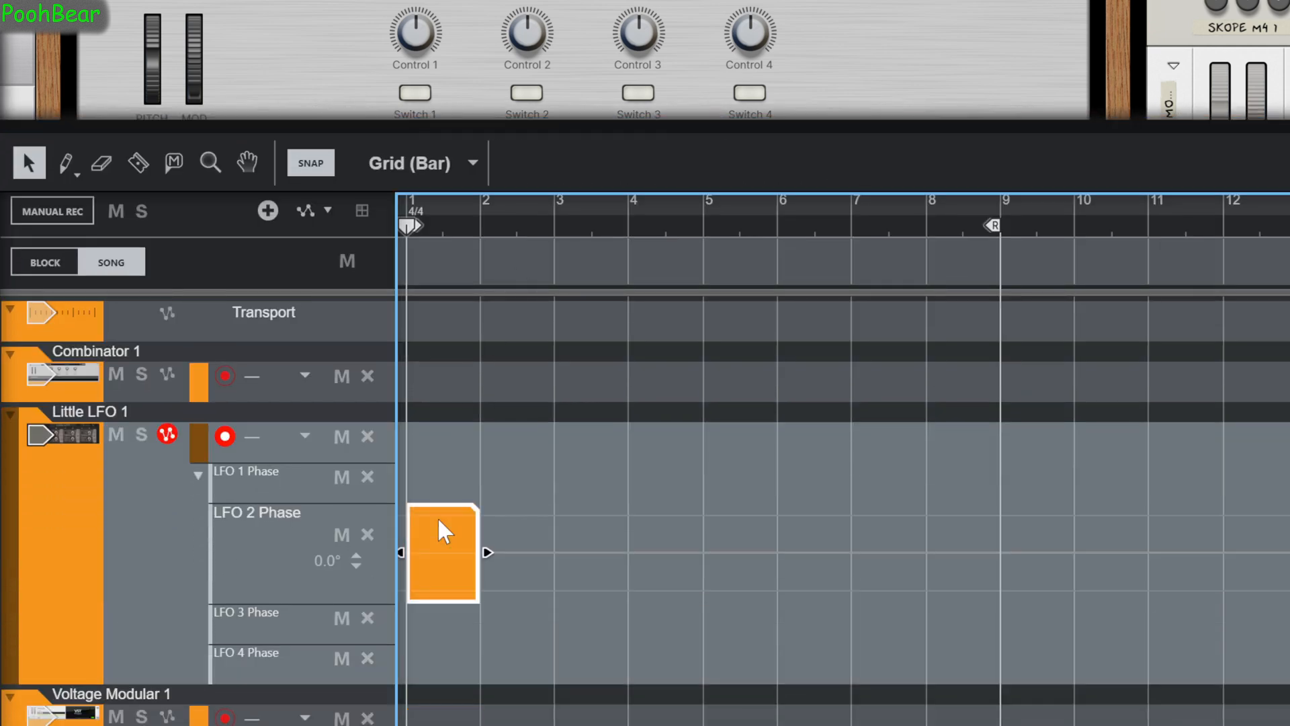
double_click(336, 561)
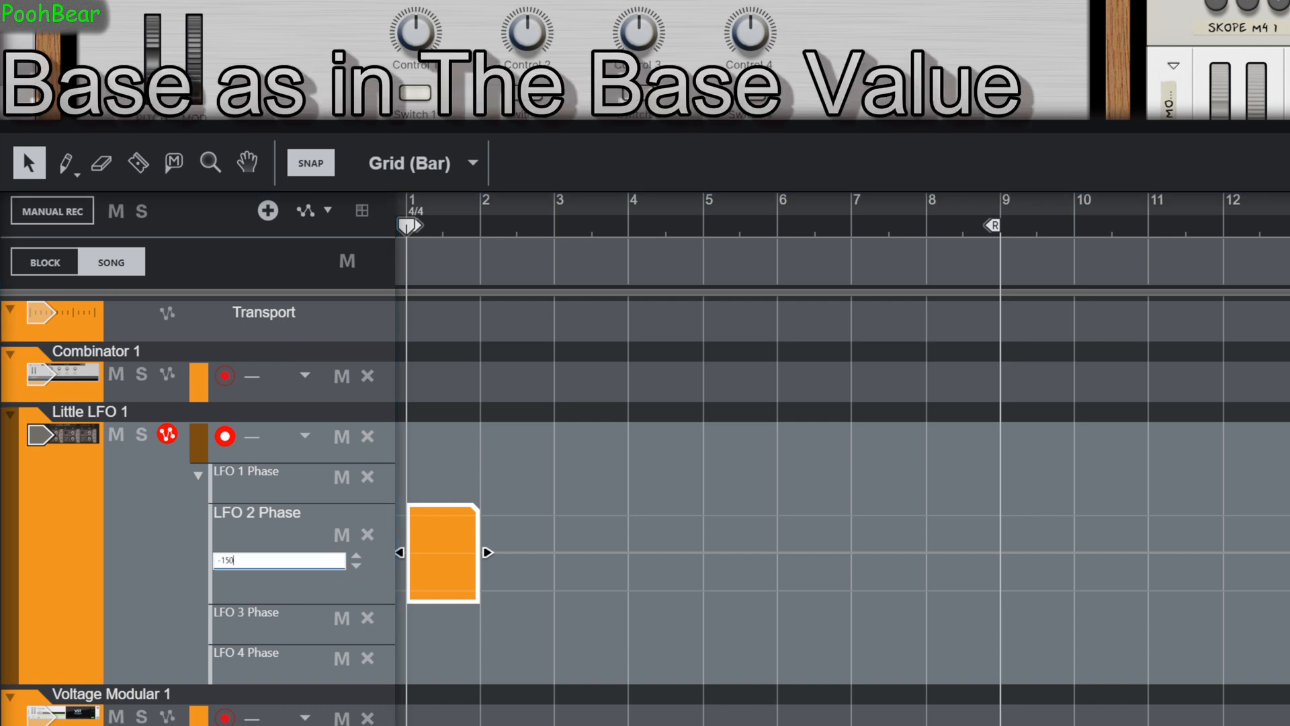
key(Return)
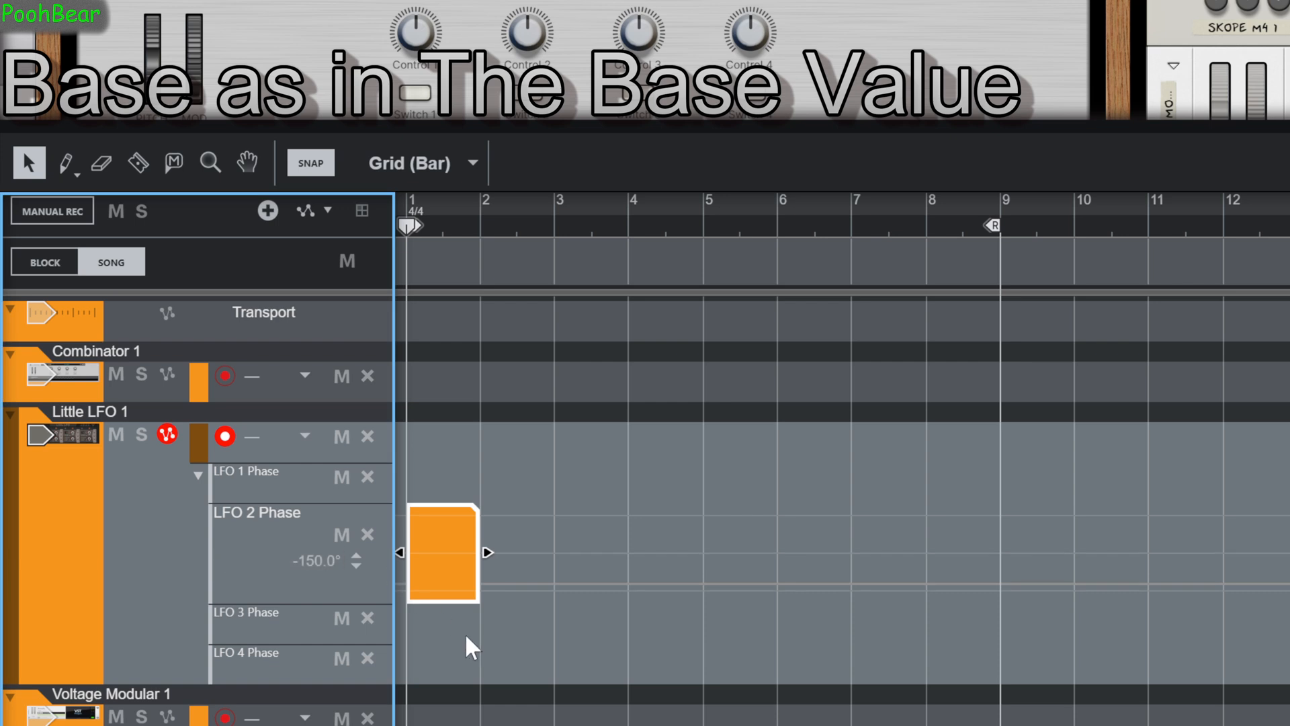
Add one-bar automation clips at bar 1 to the LFO 1 Phase and LFO 3 Phase lanes.
double_click(426, 477)
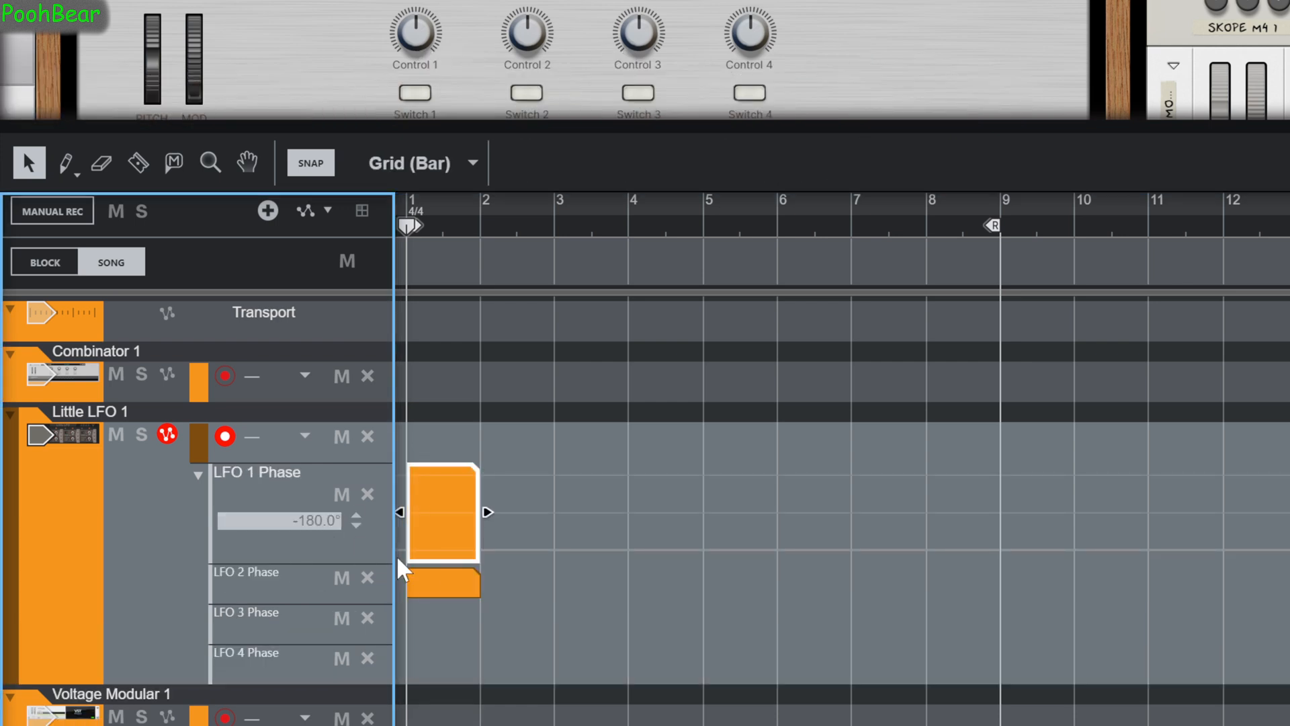
click(433, 627)
double_click(432, 548)
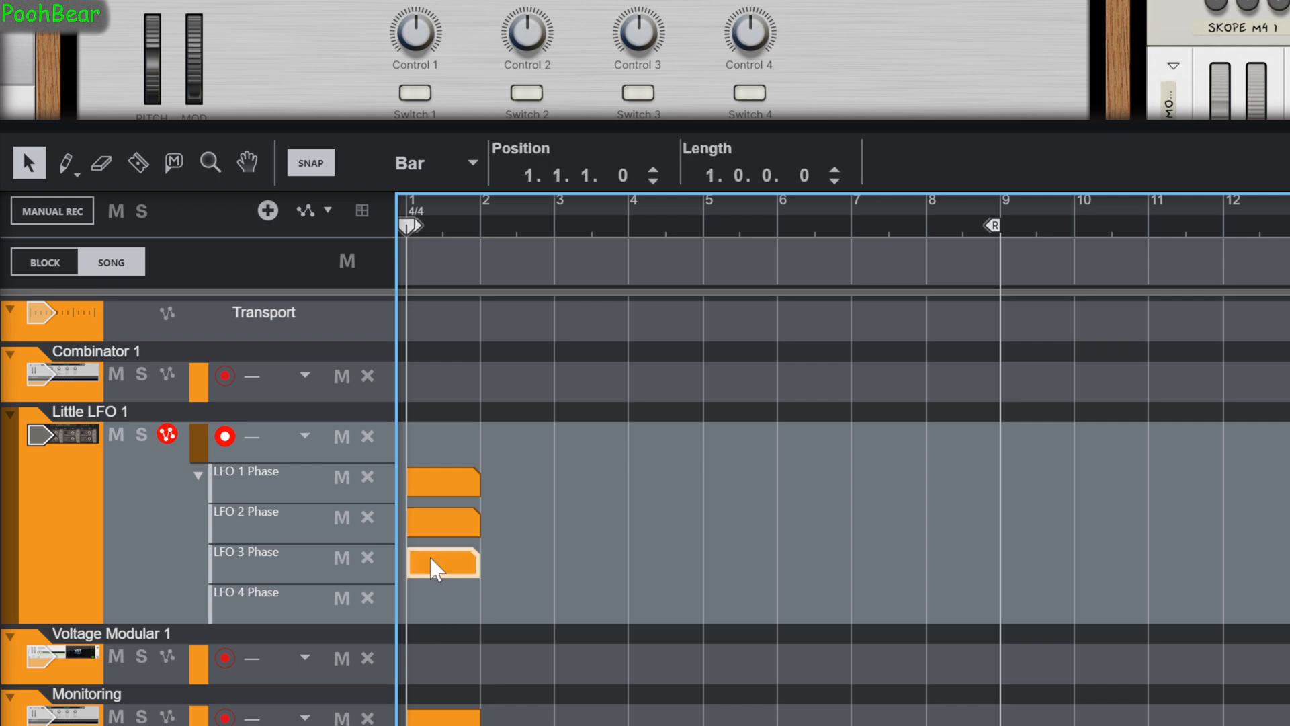
Set the base value of Little LFO 1's LFO 3 Phase automation lane to -120°.
double_click(429, 555)
click(311, 598)
text(-1)
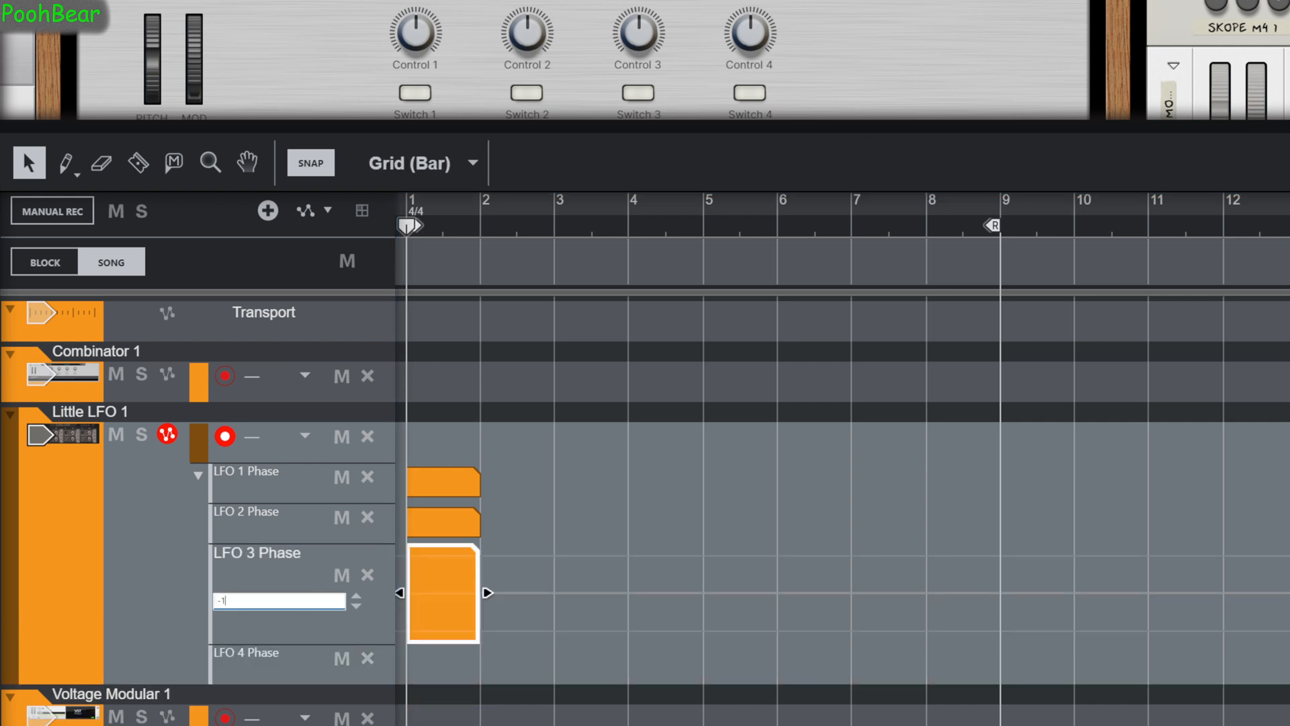
text(20)
click(466, 669)
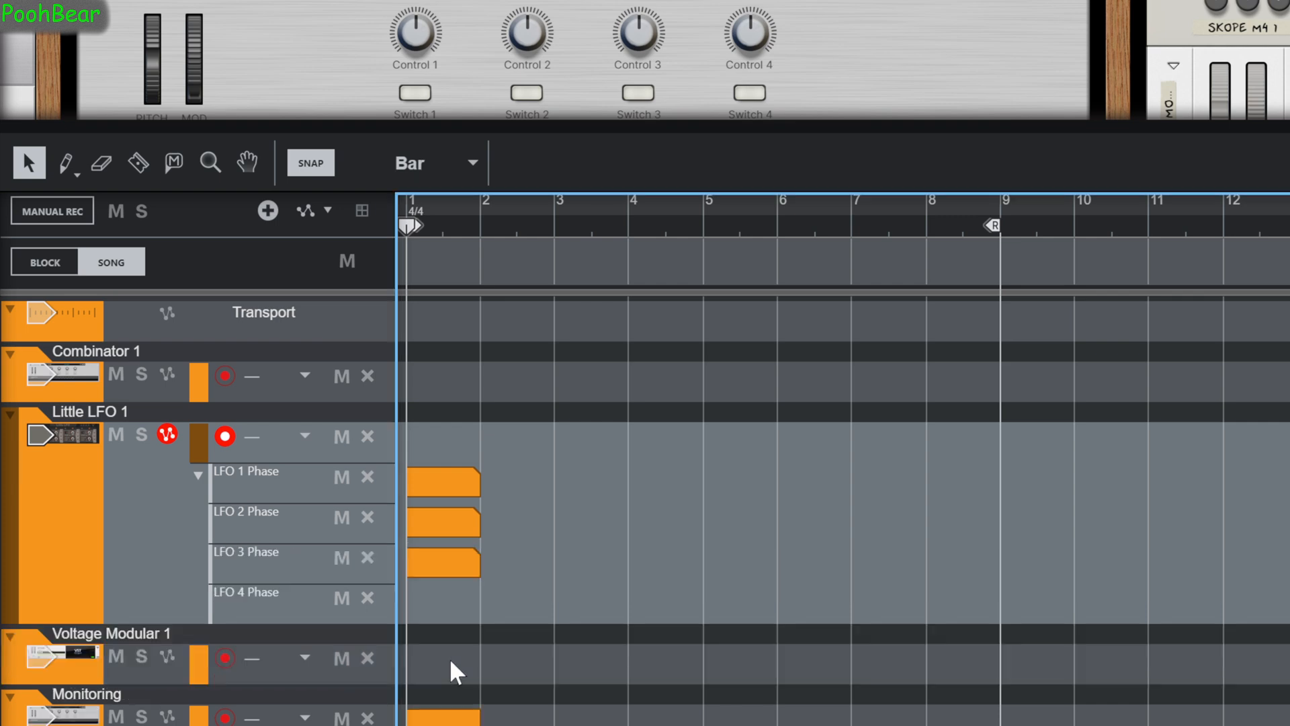
Add a one-bar clip at bar 1 to the LFO 4 Phase lane and set the lane's base value to -90°.
drag(432, 594, 484, 602)
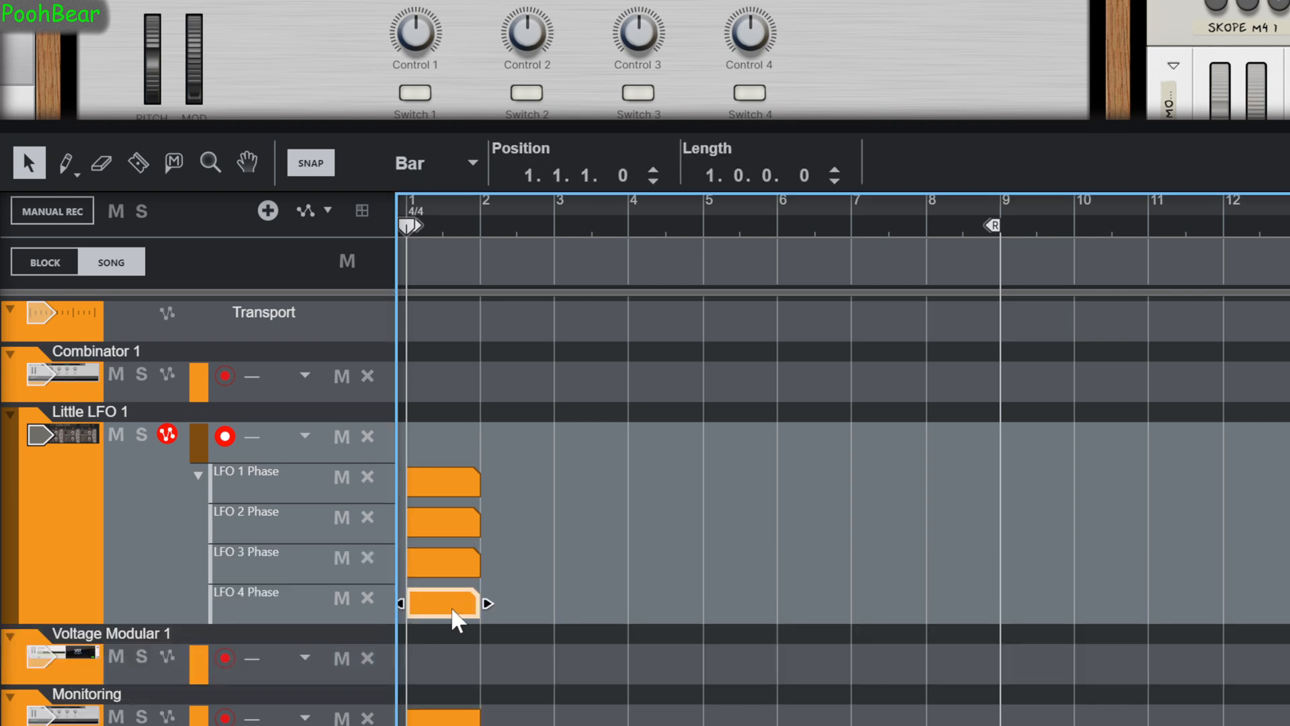
double_click(457, 619)
click(310, 639)
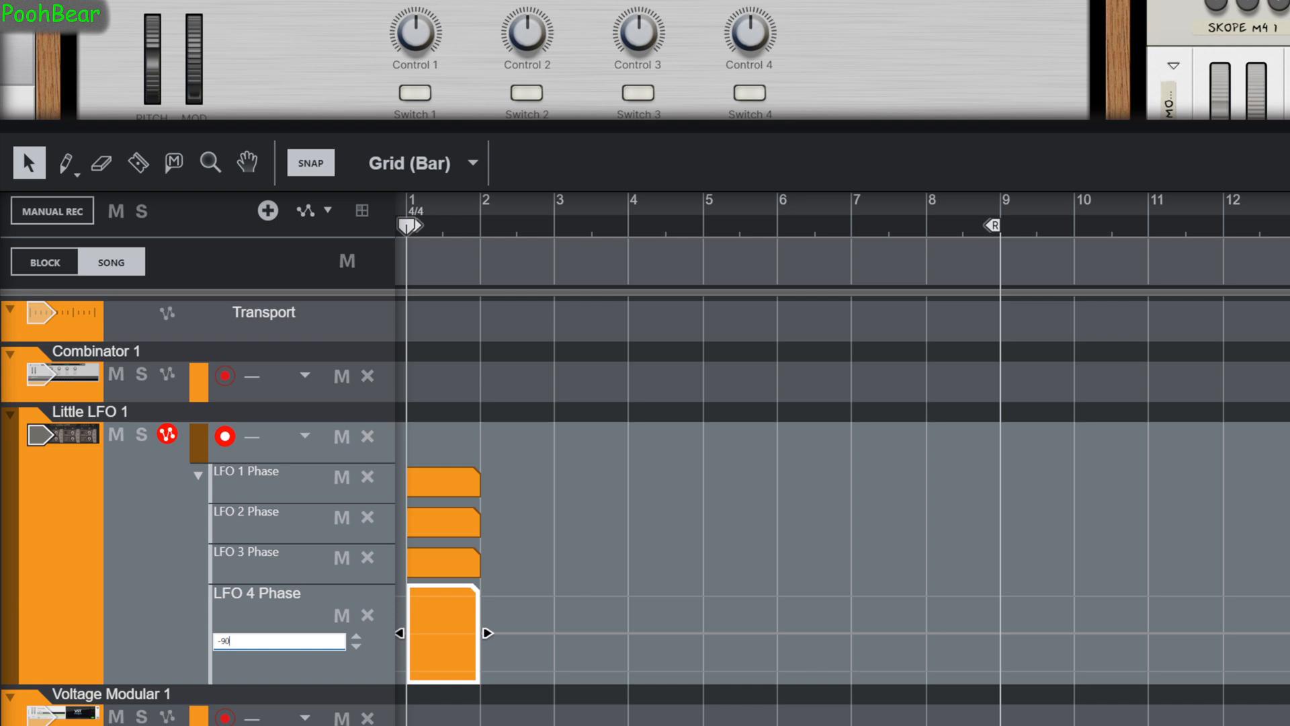
click(321, 649)
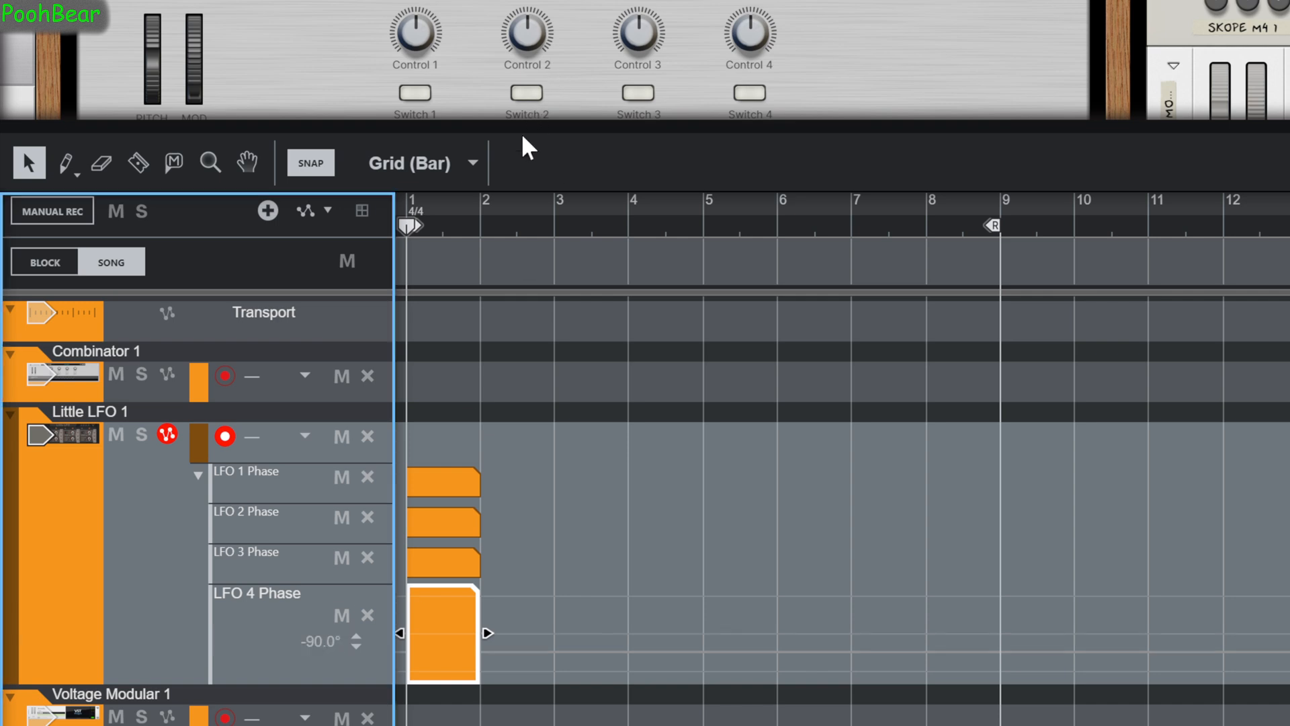
Enlarge the rack and duplicate Little LFO 1 together with its Skope M4 inside the Combinator.
drag(522, 127, 566, 625)
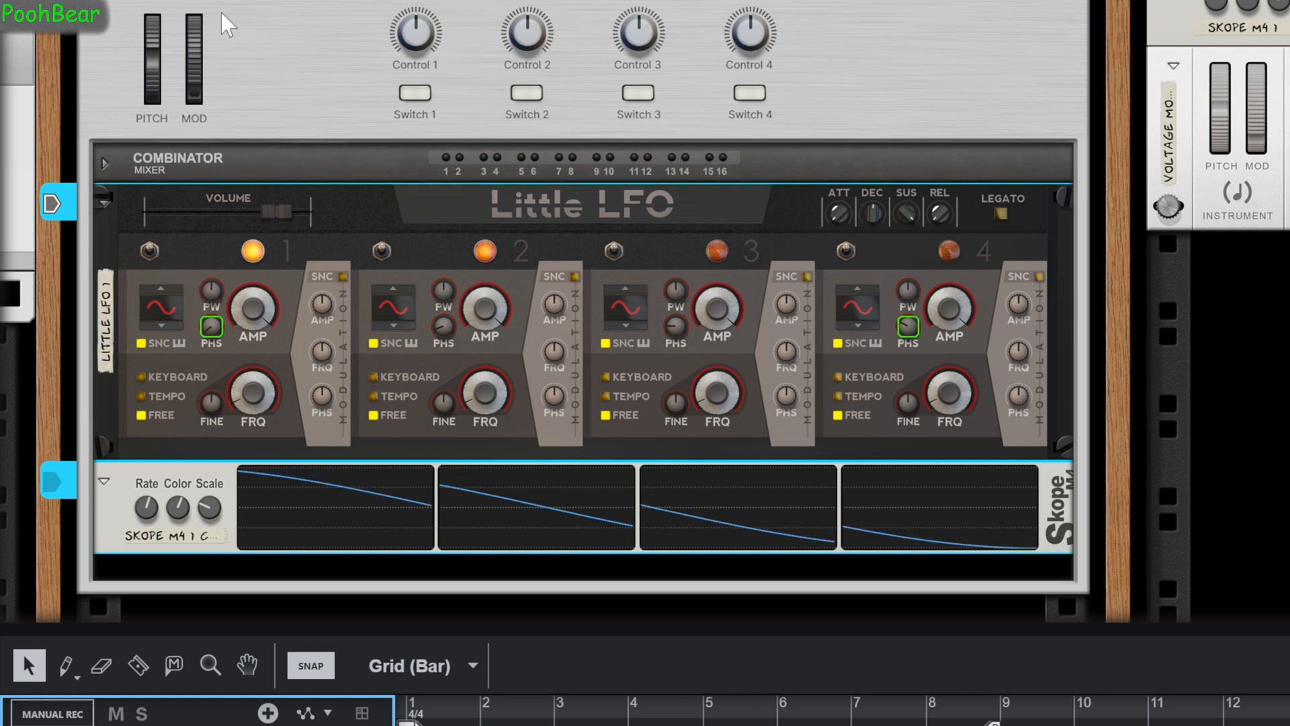
click(72, 49)
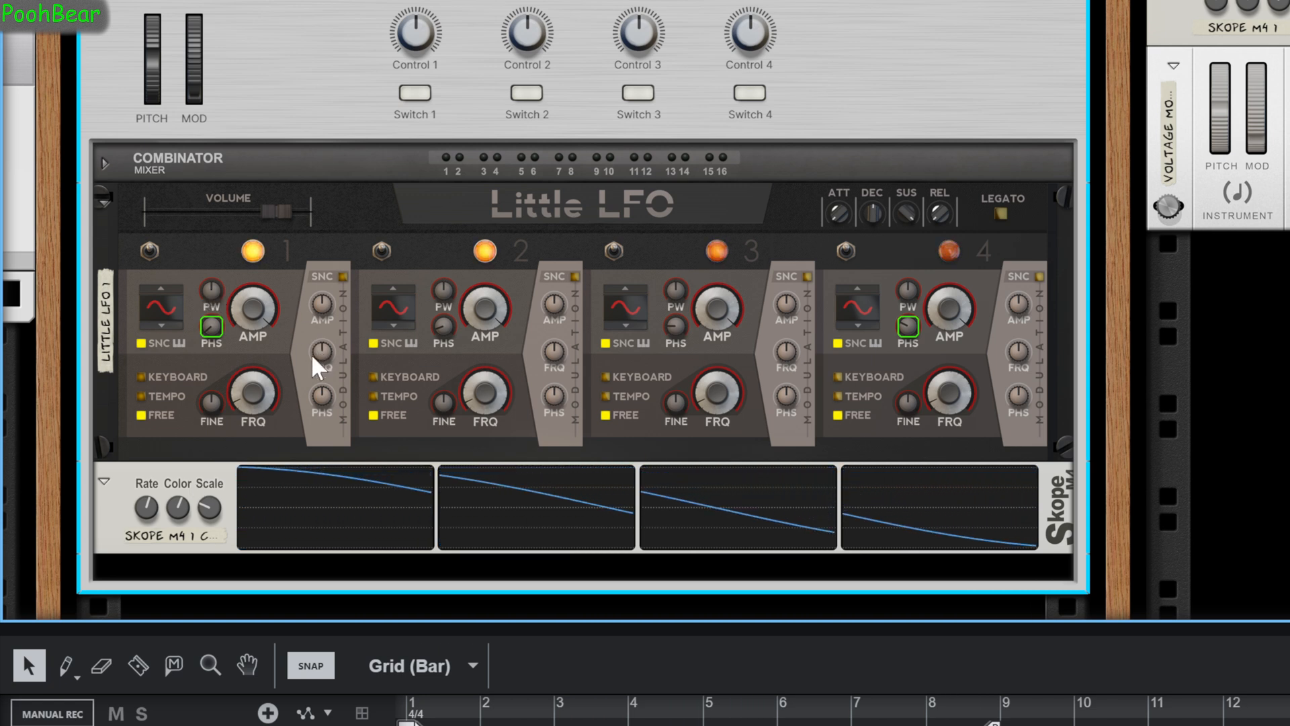
click(185, 244)
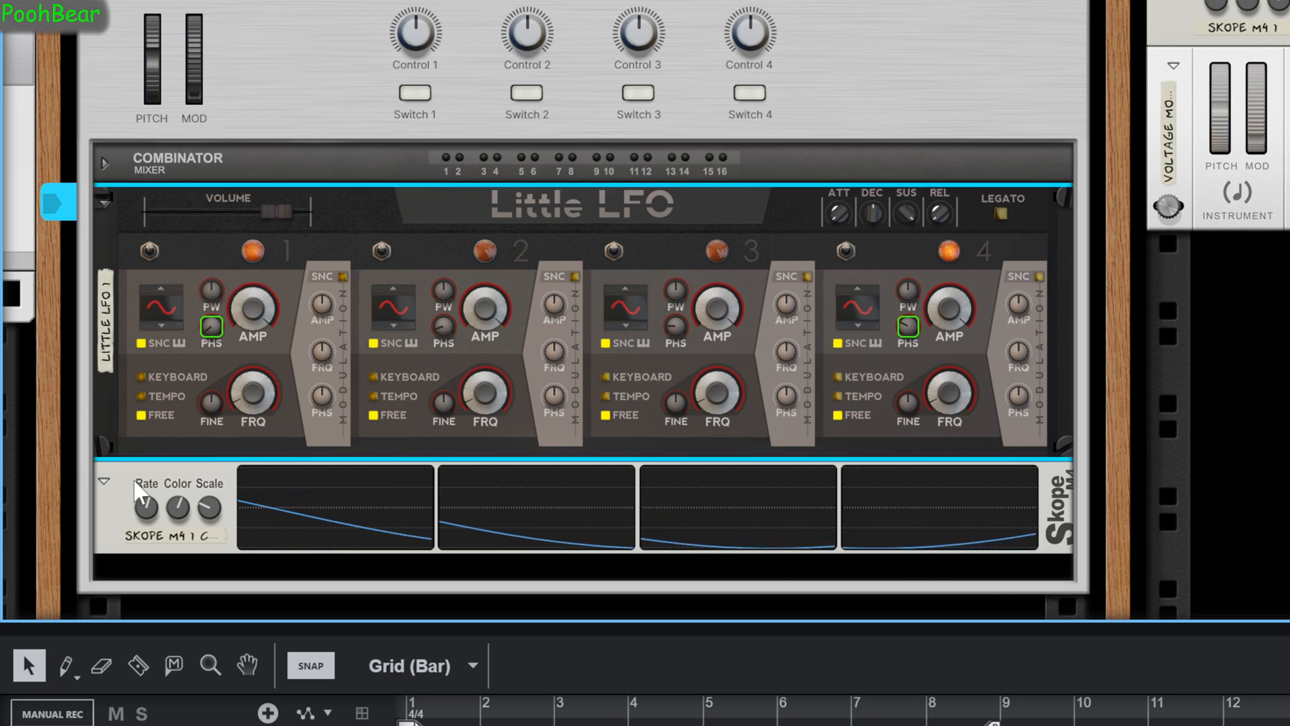
shift+click(161, 487)
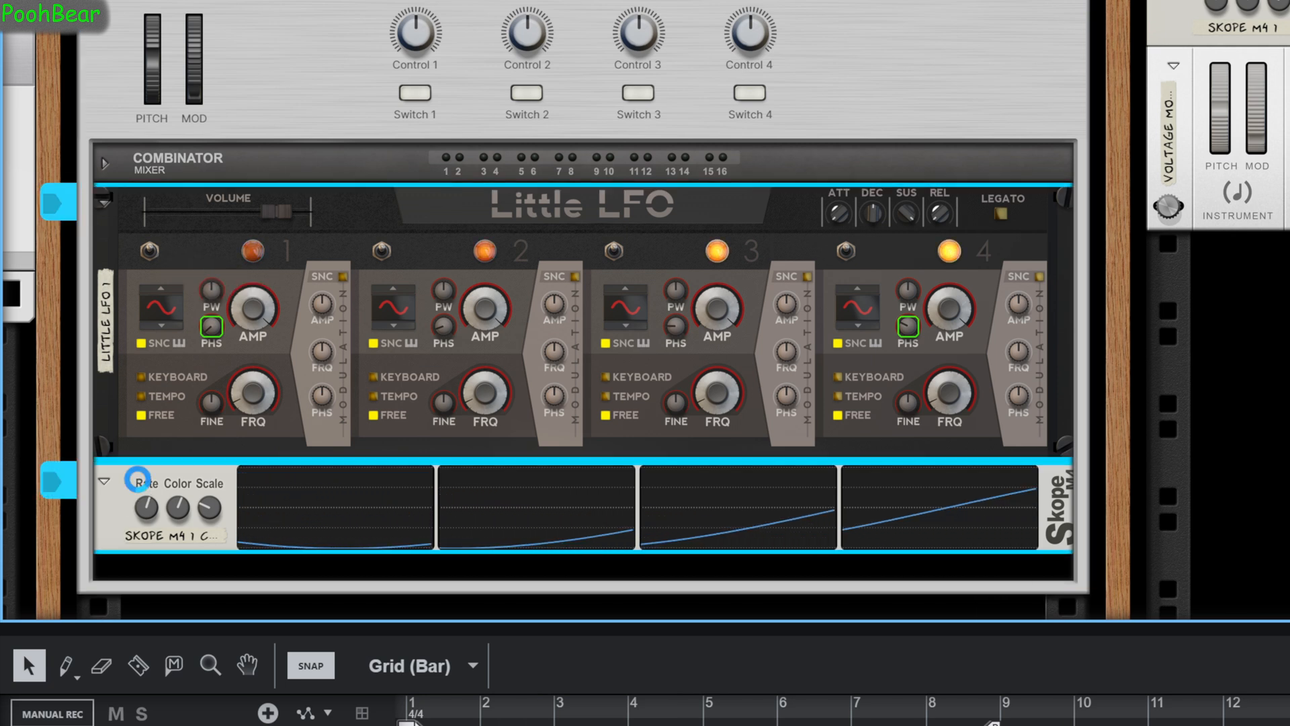
scroll(138, 490, down, 3)
Enter a new base value for LFO 1 Phase and set LFO 2 Phase to -30° in the Little LFO 1 copy's automation lanes.
drag(326, 628, 380, 2)
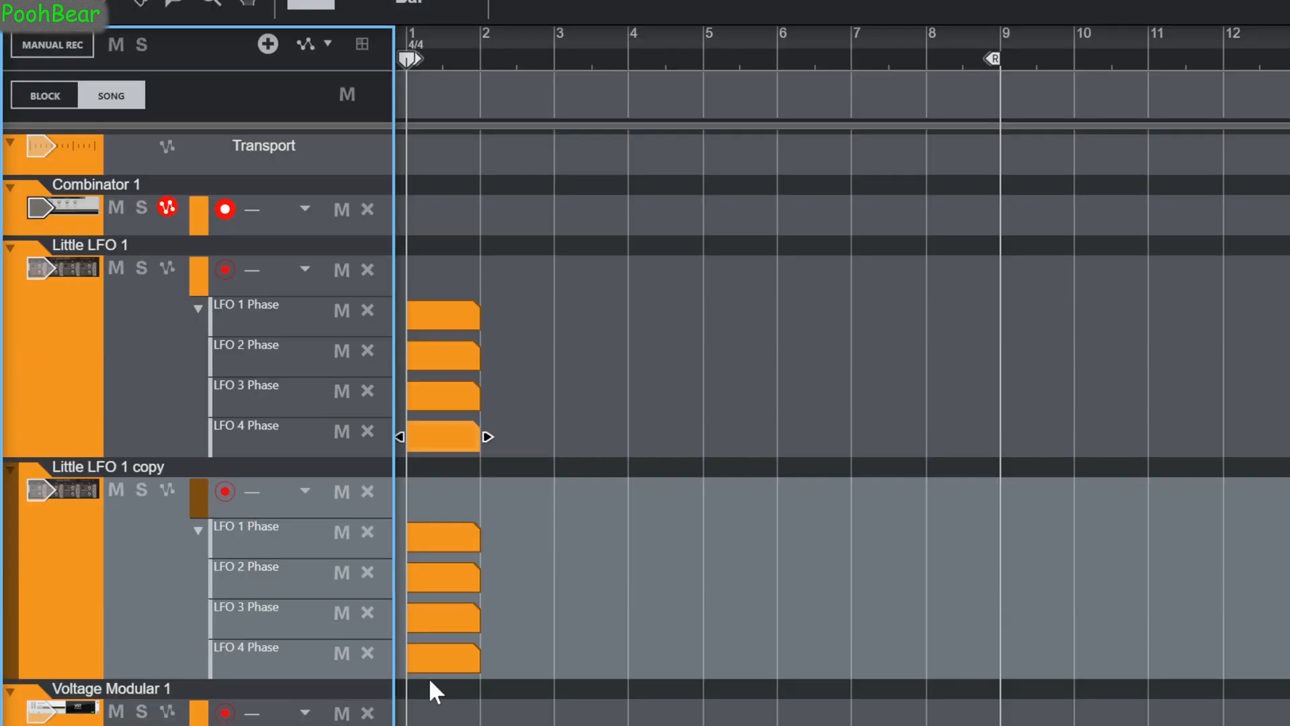
click(438, 535)
double_click(324, 580)
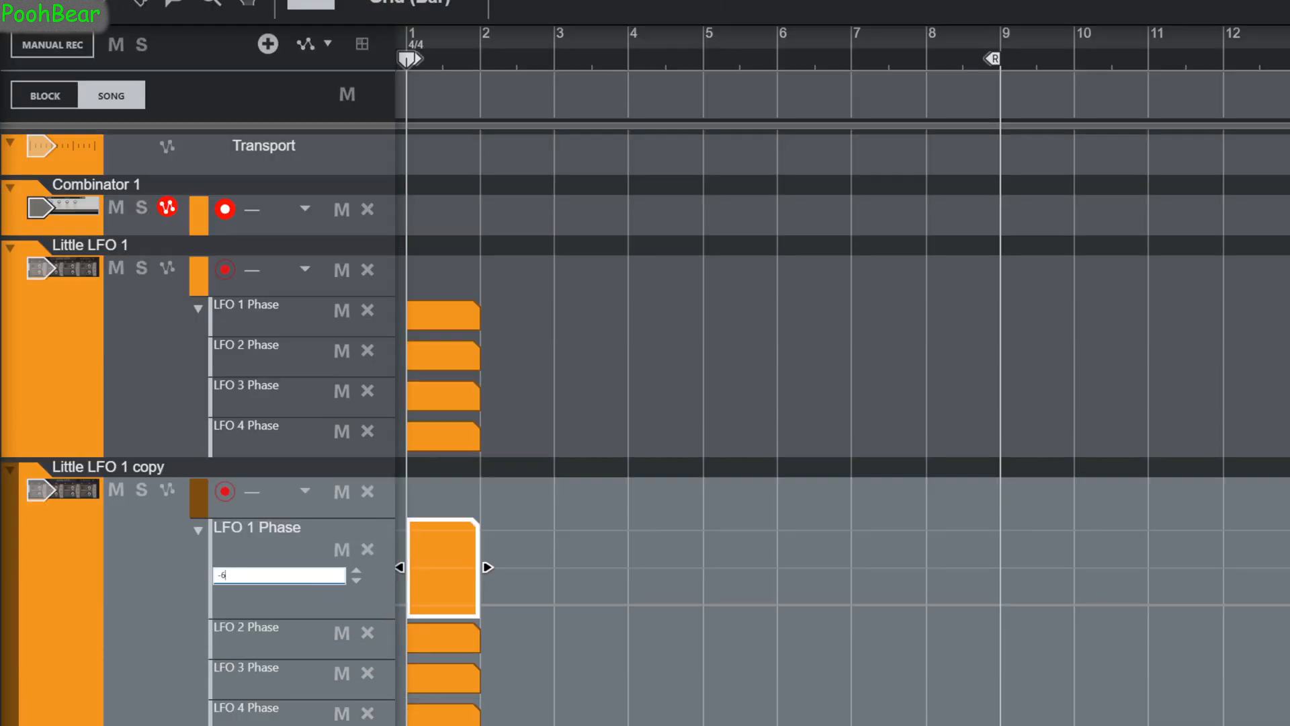
click(426, 639)
double_click(313, 616)
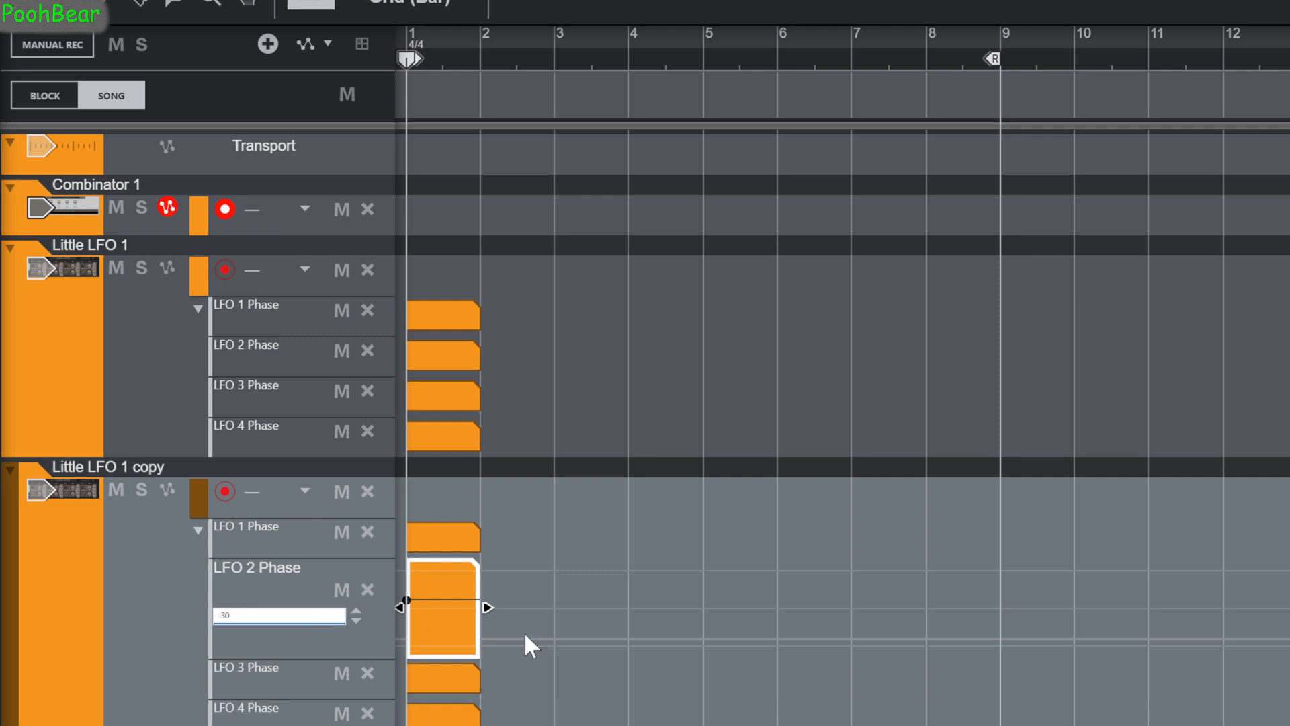
click(445, 614)
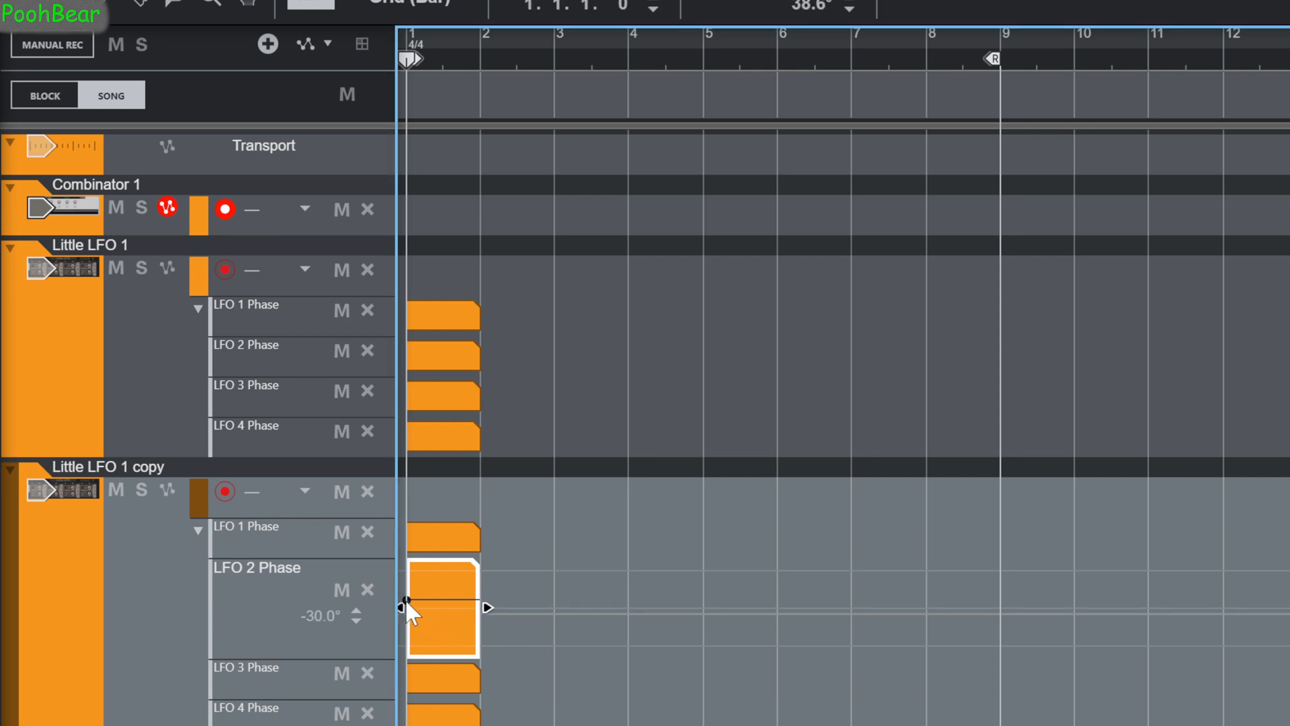
Set the Little LFO 1 copy's LFO 3 Phase lane to 0° and its LFO 4 Phase lane to 30°.
click(432, 671)
double_click(304, 656)
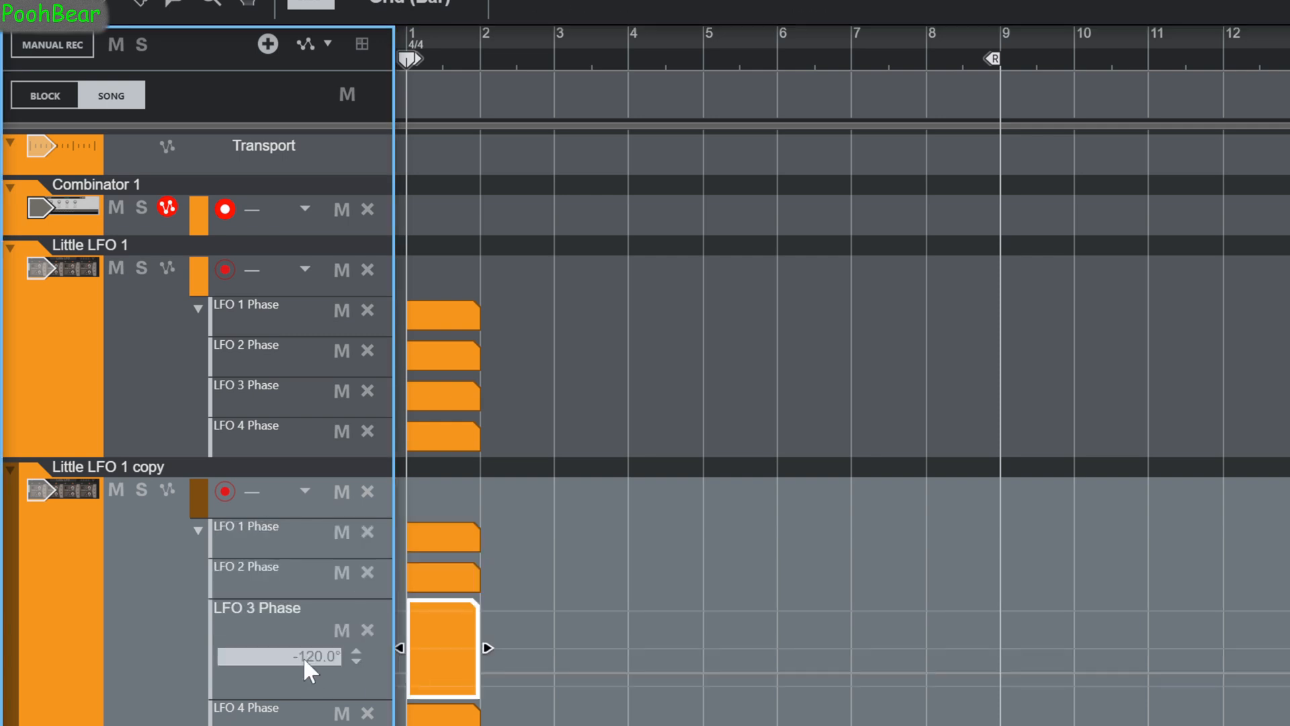
text(0)
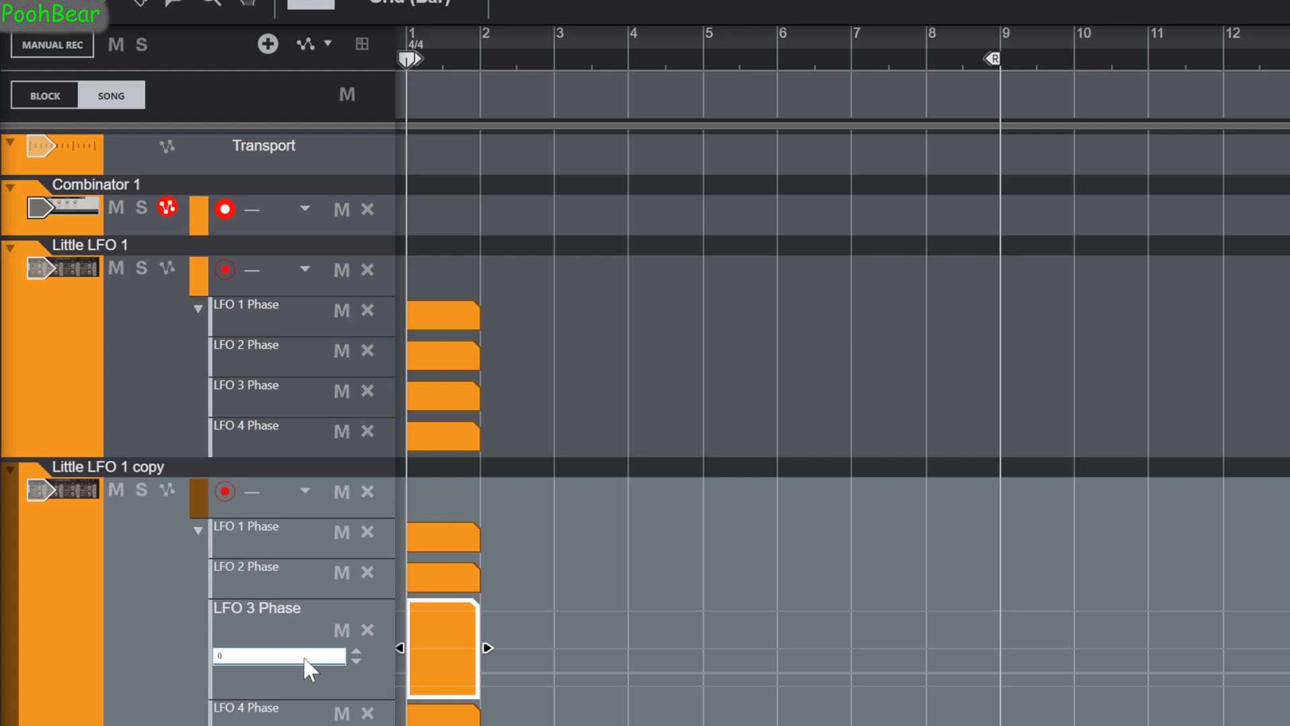
click(434, 722)
click(315, 700)
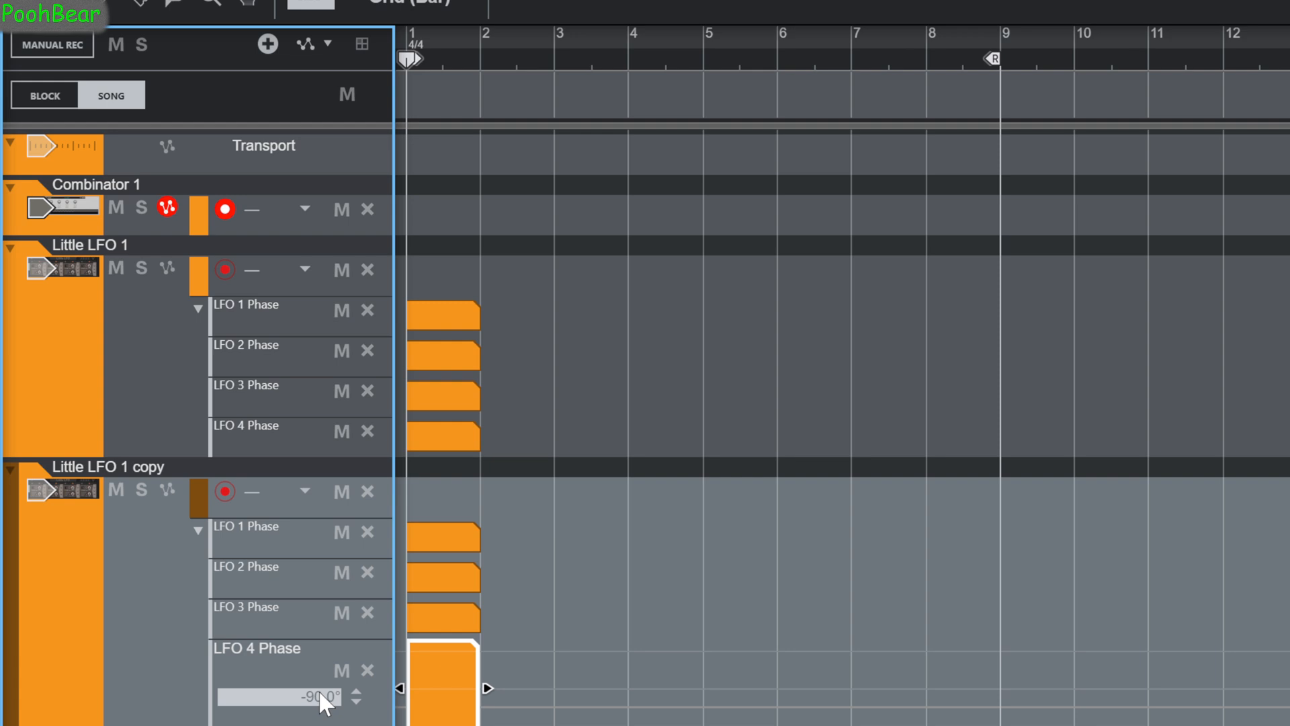
double_click(320, 693)
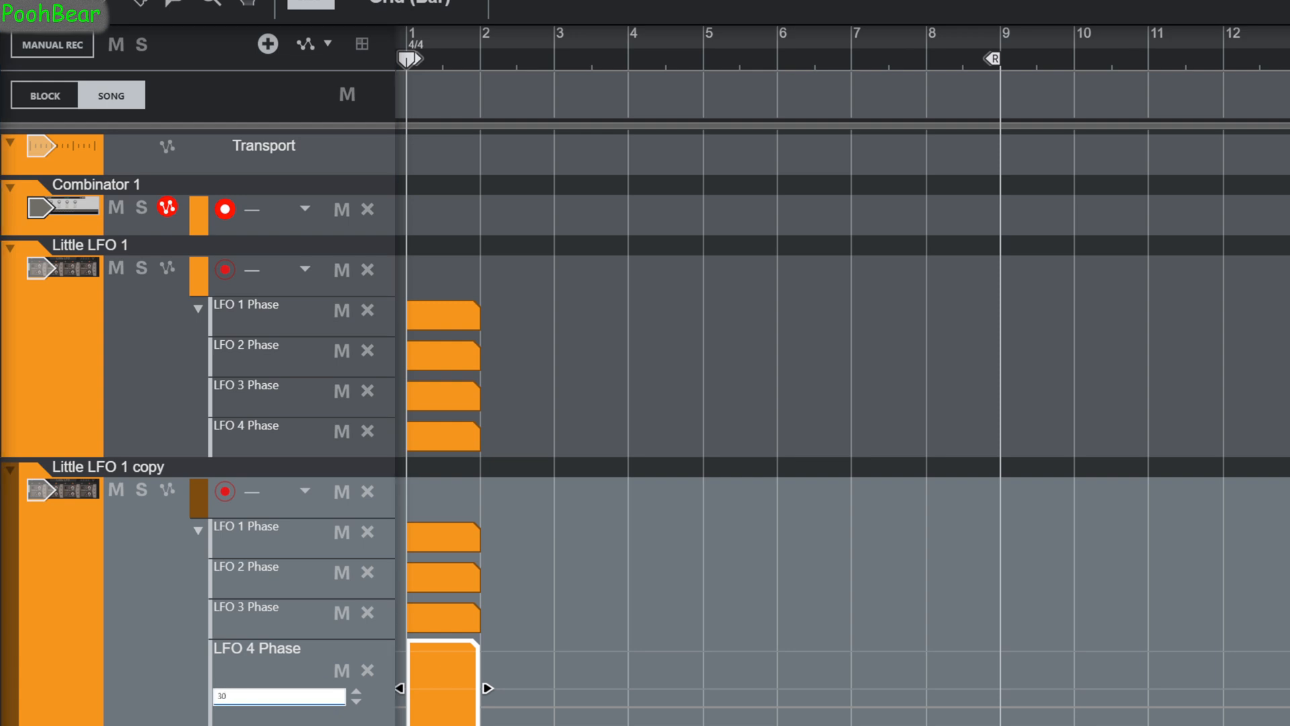
key(Return)
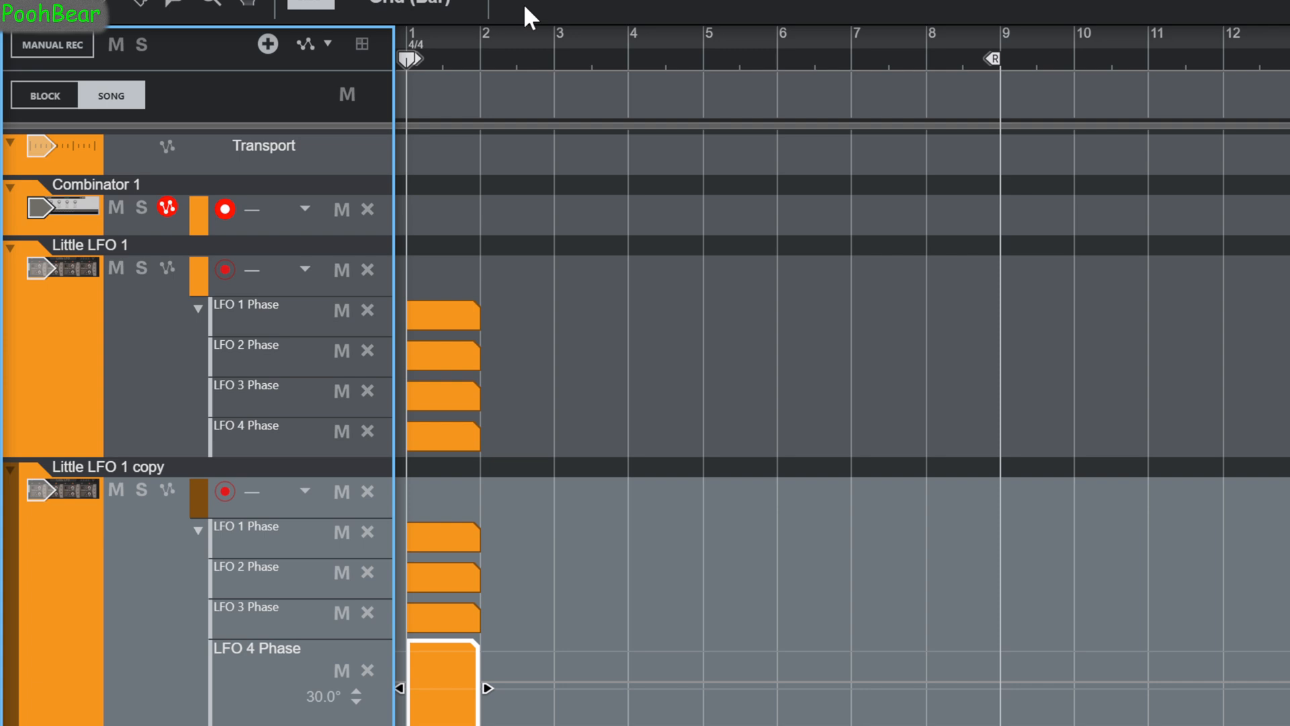
Delete all four phase automation lanes of the Little LFO 1 copy.
drag(537, 3, 524, 349)
scroll(482, 540, down, 2)
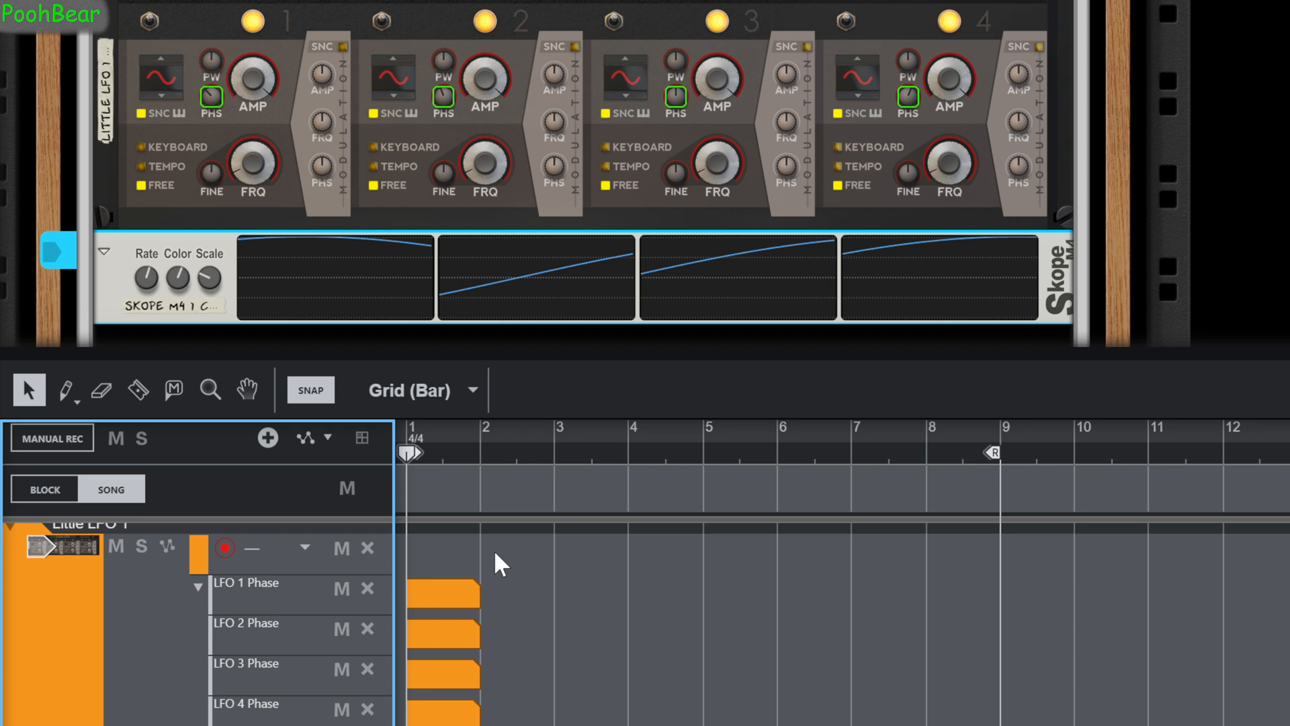
scroll(130, 596, up, 2)
scroll(129, 598, down, 2)
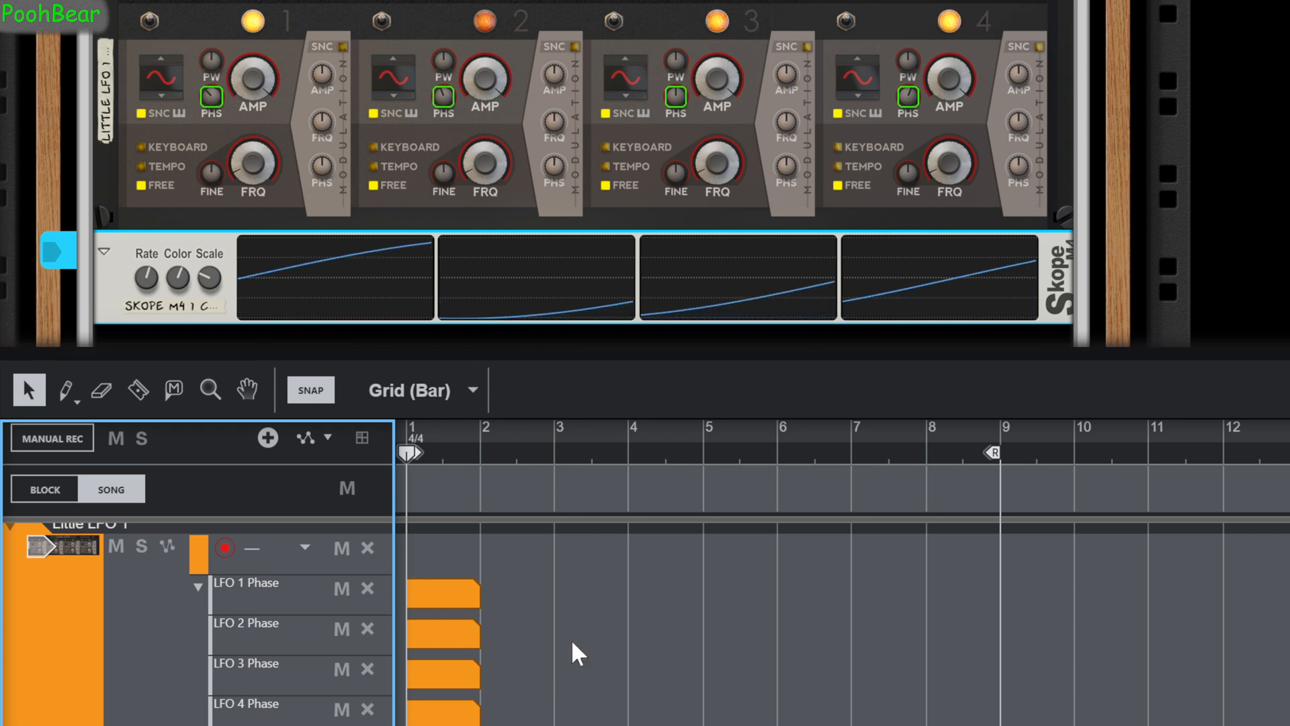
key(Delete)
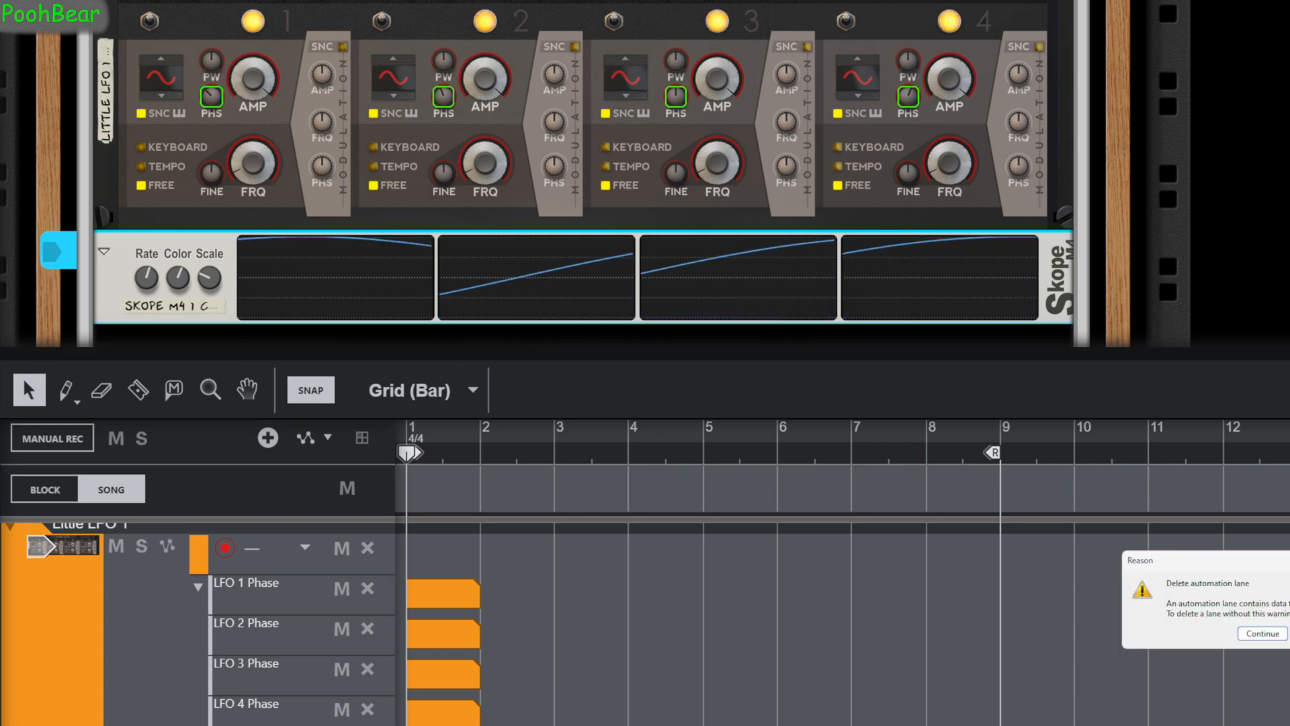
key(Return)
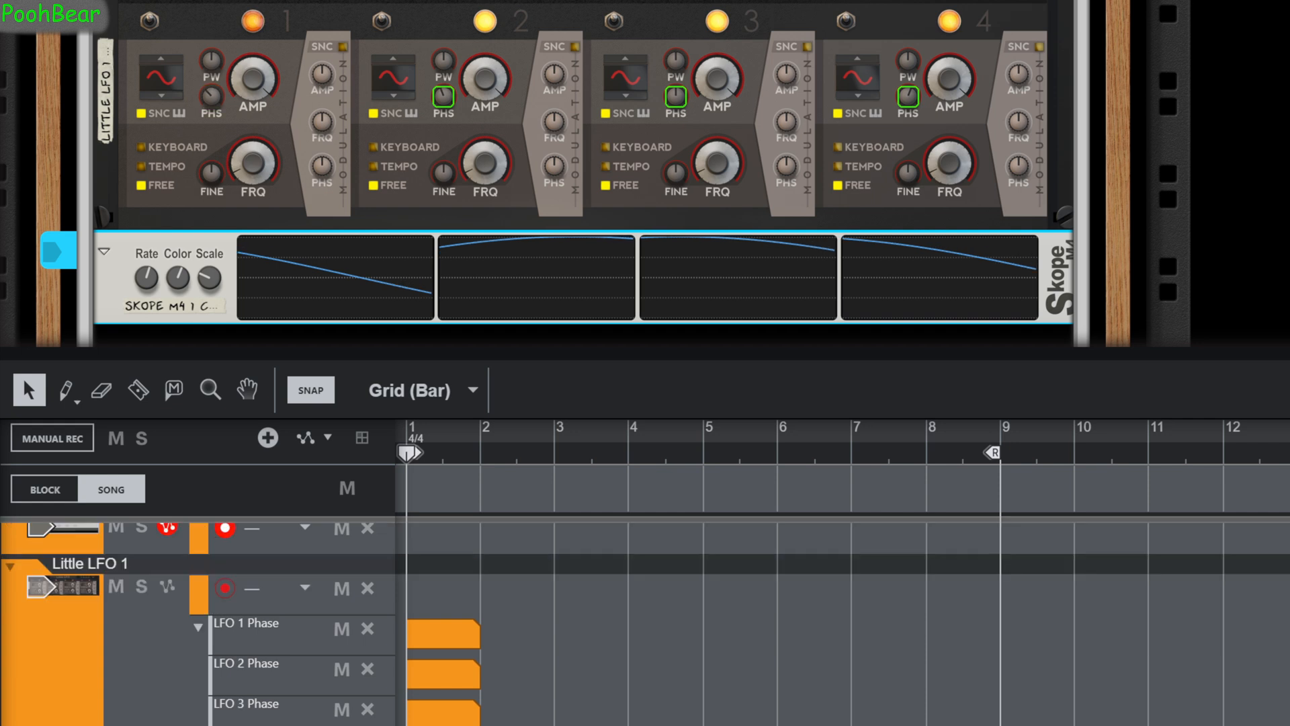
key(Delete)
key(Return)
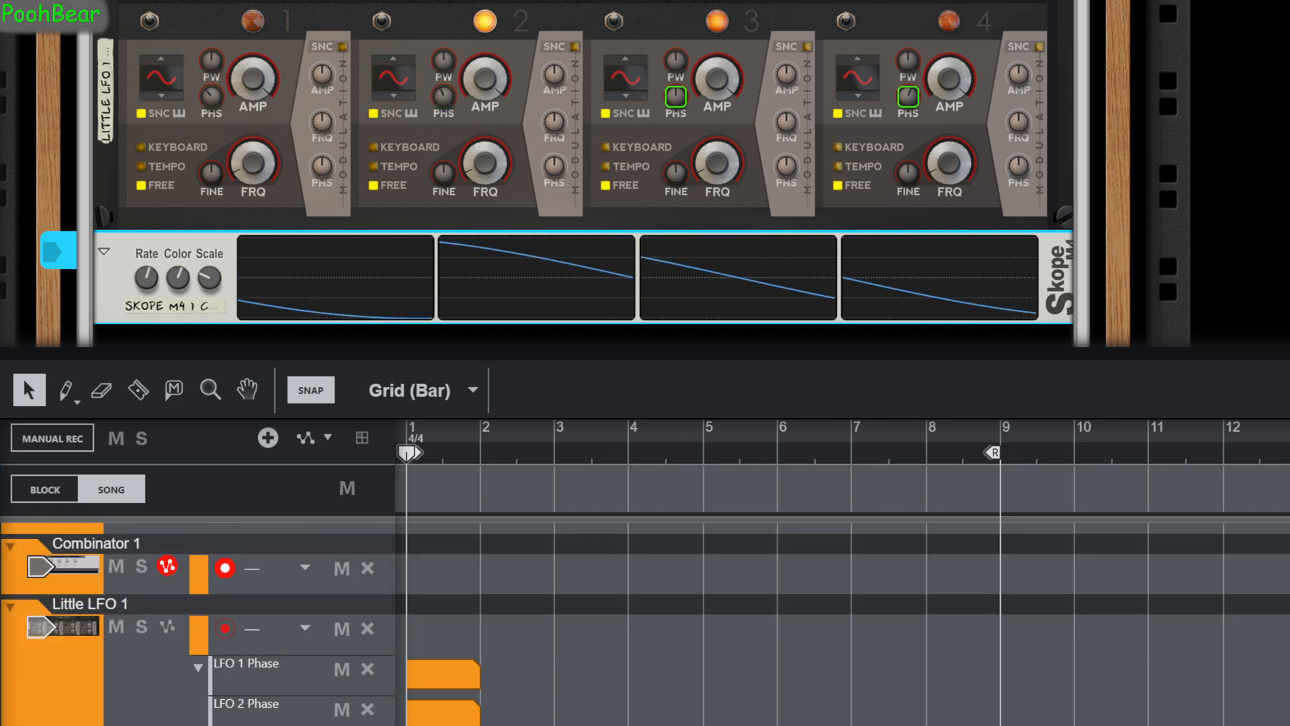
key(Delete)
key(Return)
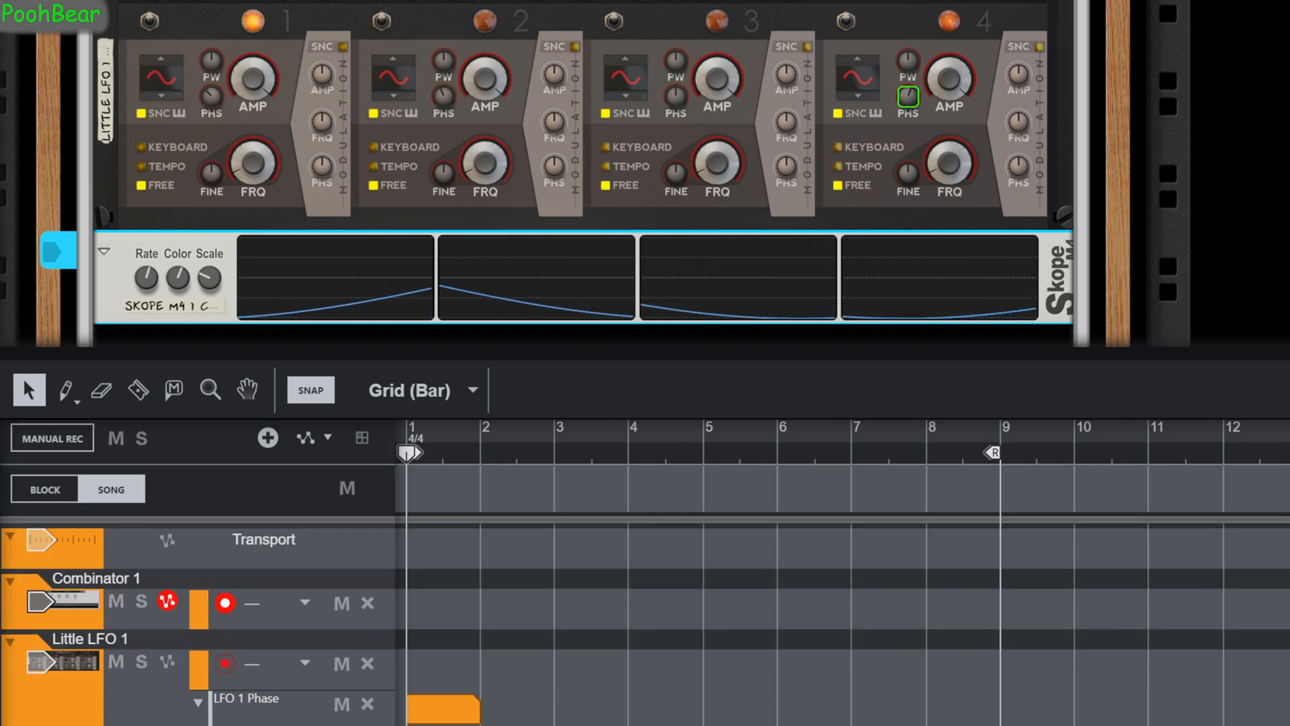
key(Delete)
key(Return)
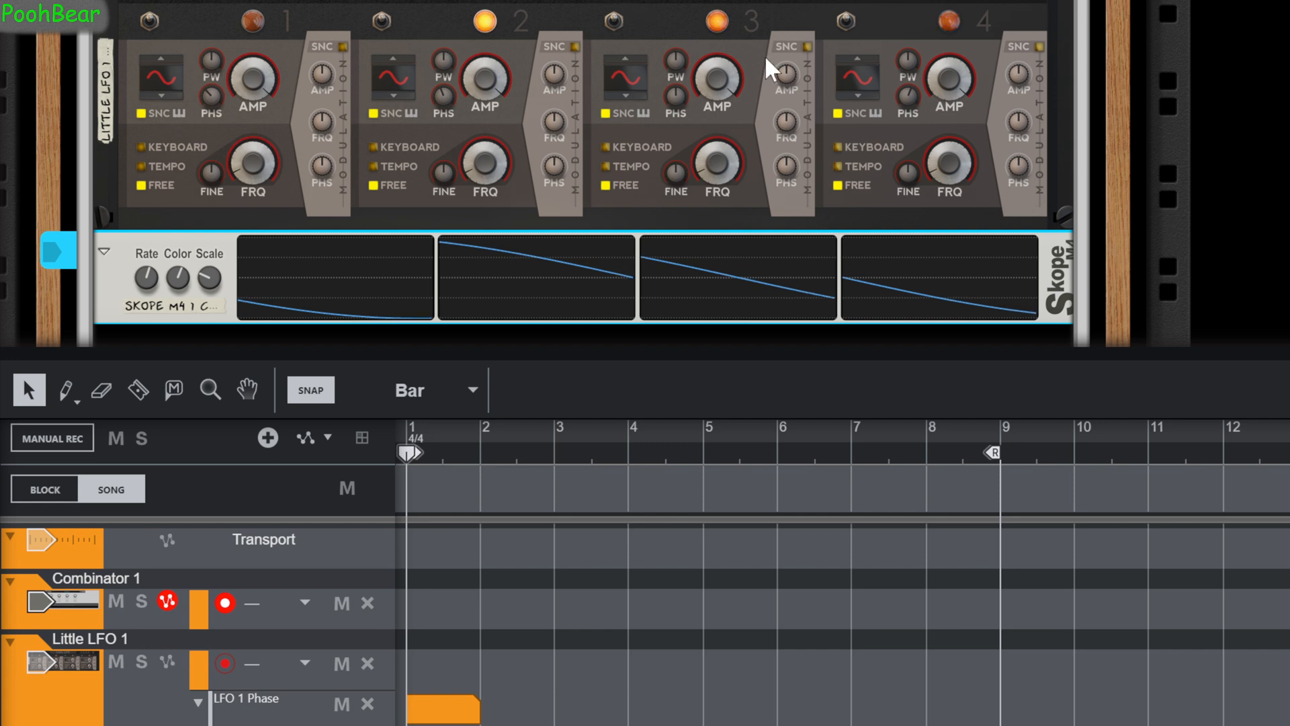
Duplicate the original Little LFO 1 and its Skope M4 a second time inside the Combinator.
click(909, 96)
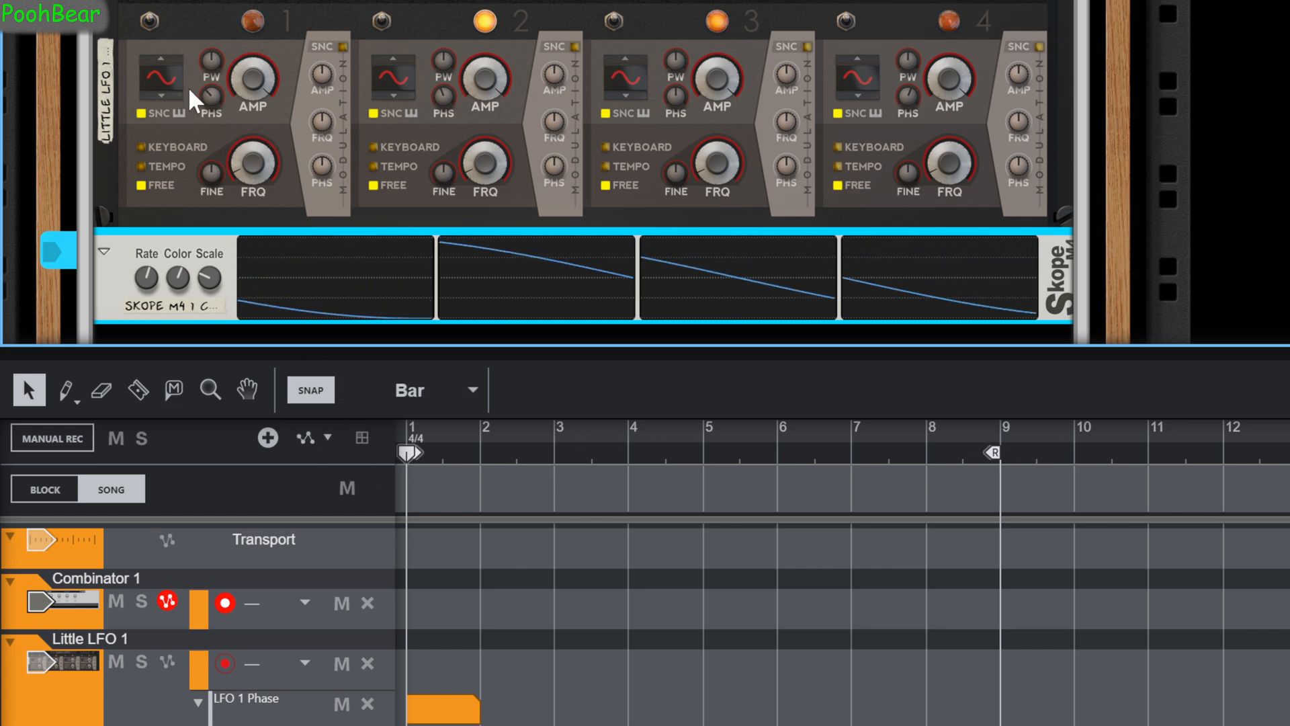
scroll(184, 175, down, 2)
scroll(184, 174, up, 3)
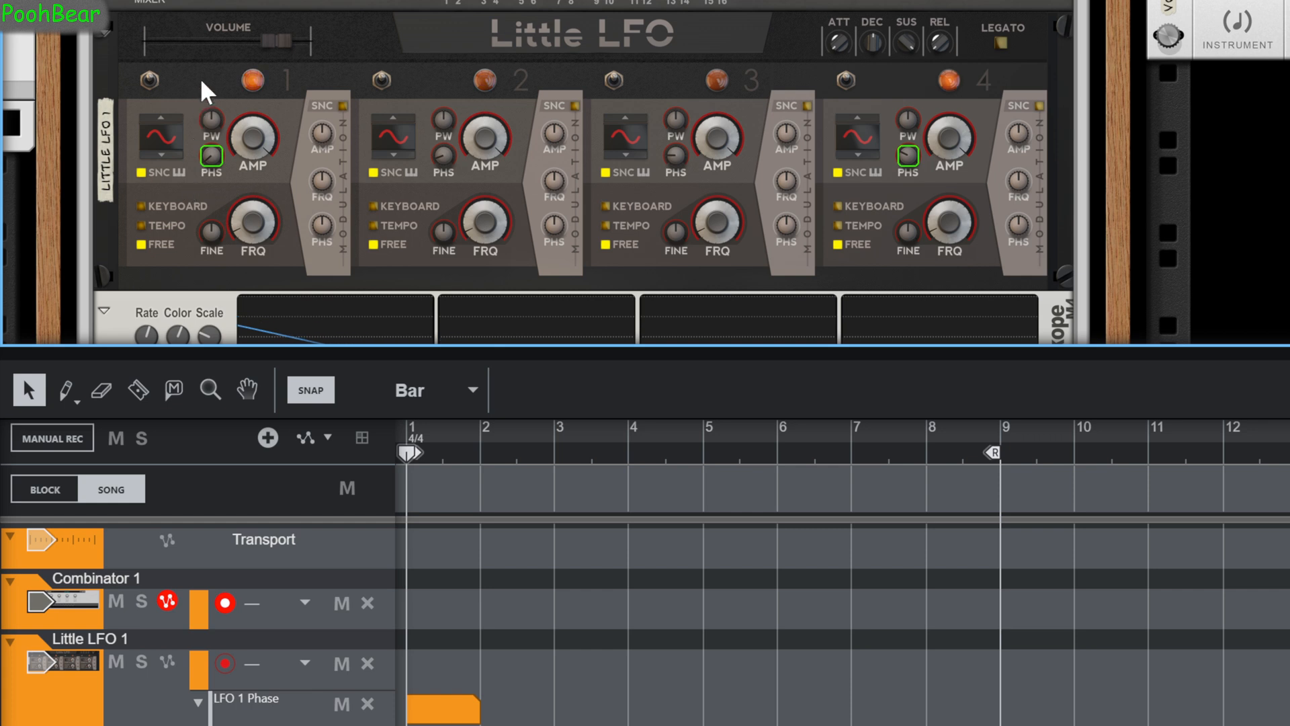
scroll(194, 195, down, 2)
click(180, 198)
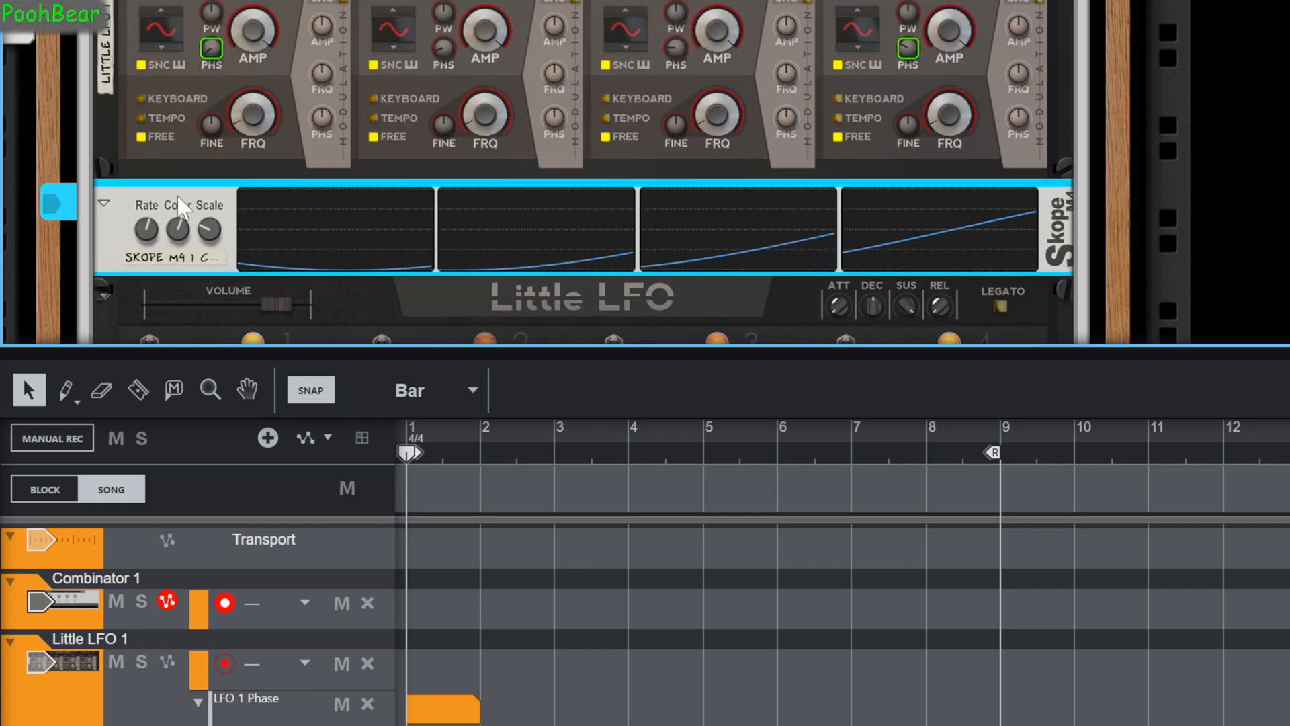
scroll(179, 202, up, 1)
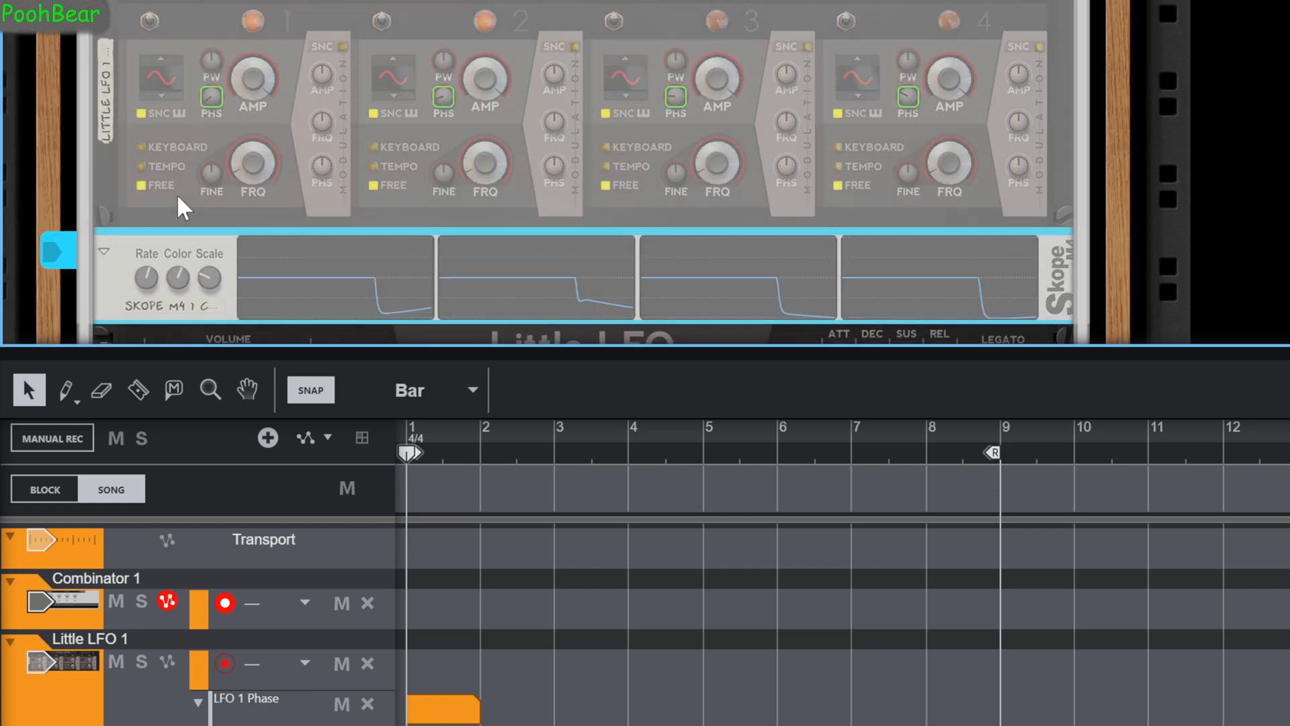
Enter new base values in Little LFO 1 copy 2's four phase lanes, using 90° for LFO 2 and 150° for LFO 4.
click(446, 538)
click(442, 641)
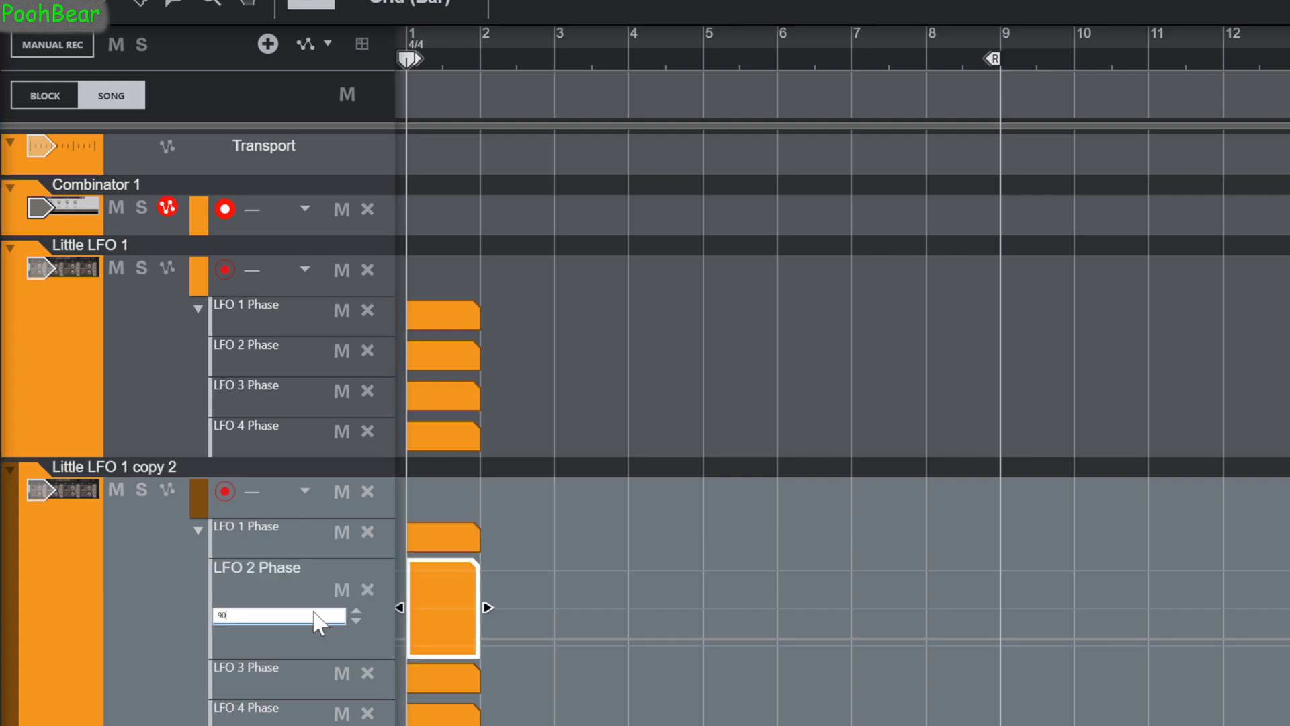
click(434, 675)
click(444, 714)
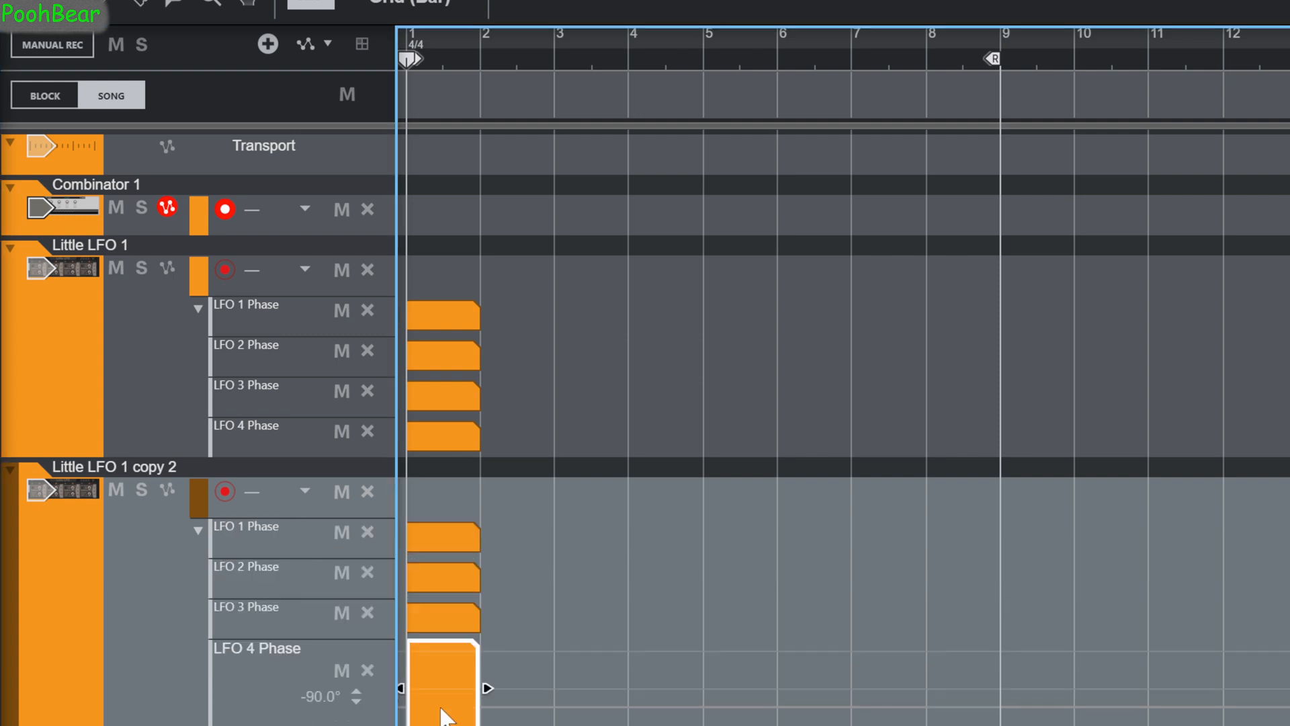
double_click(311, 692)
text(150)
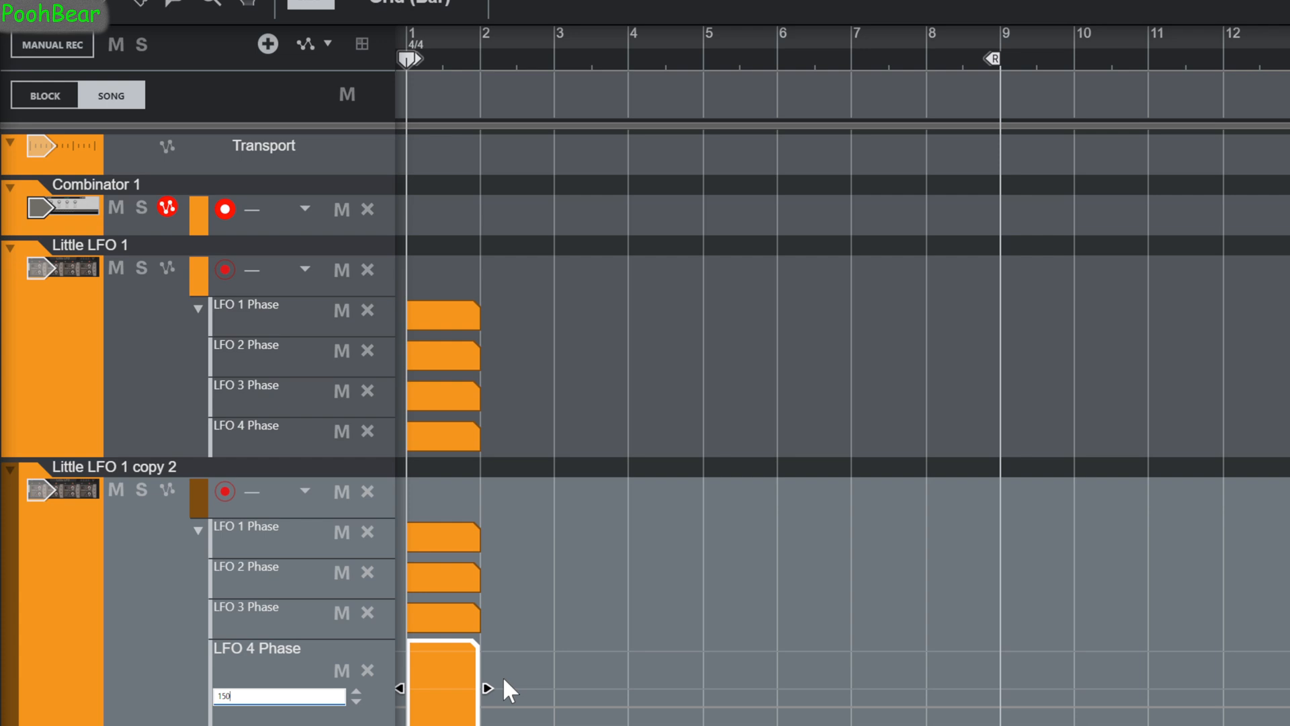
key(Return)
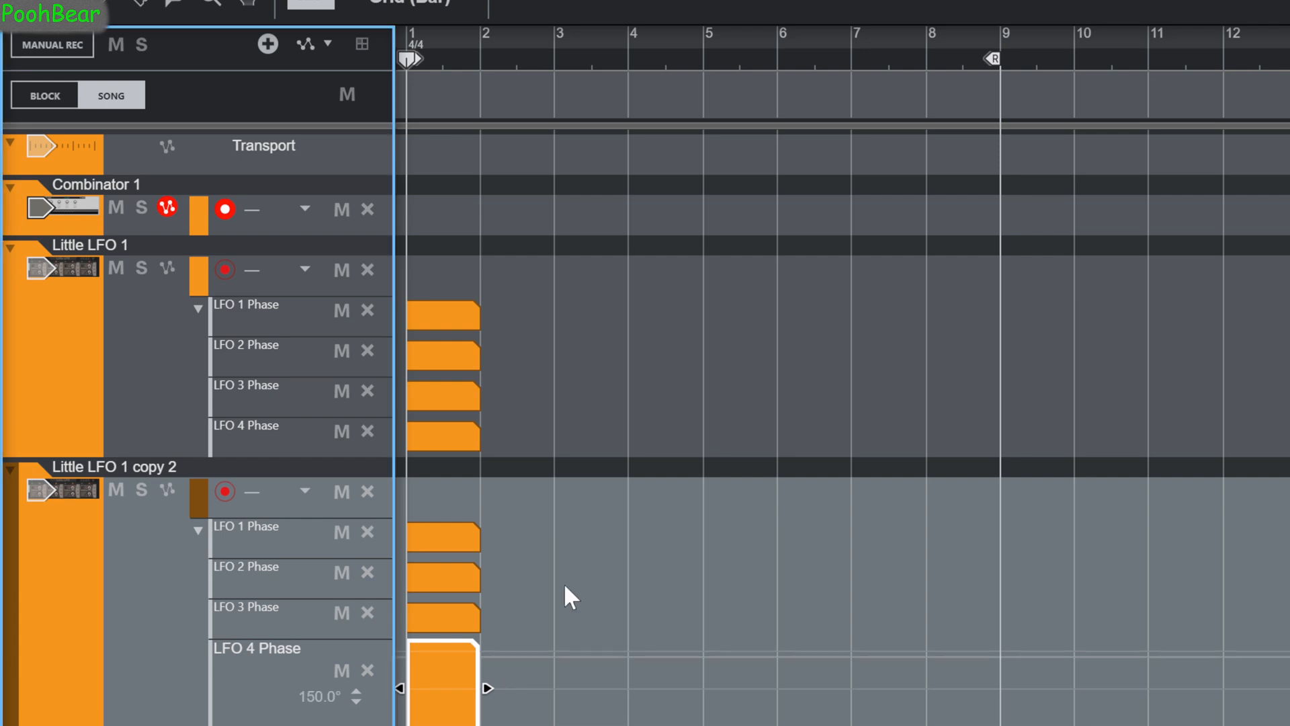
Give the rack the full view and examine the three Little LFO and Skope M4 pairs in the Combinator.
drag(635, 2, 700, 725)
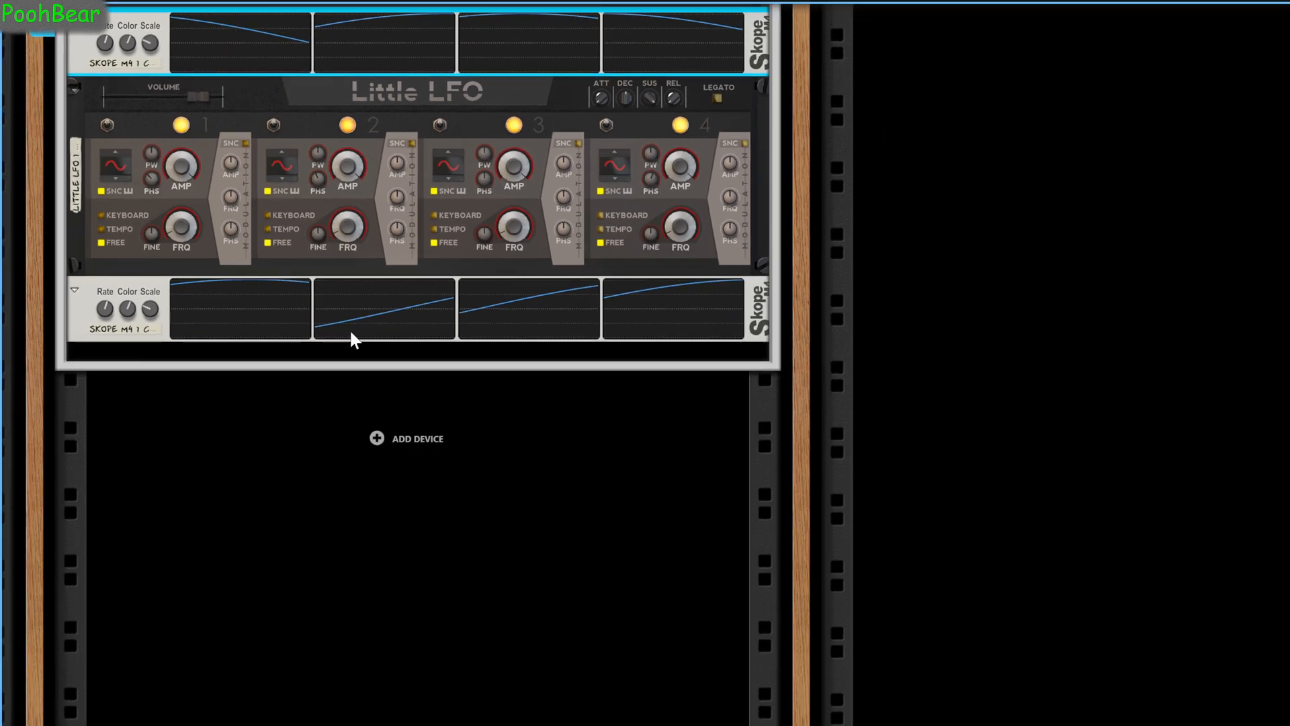
scroll(385, 396, up, 6)
scroll(192, 236, up, 8)
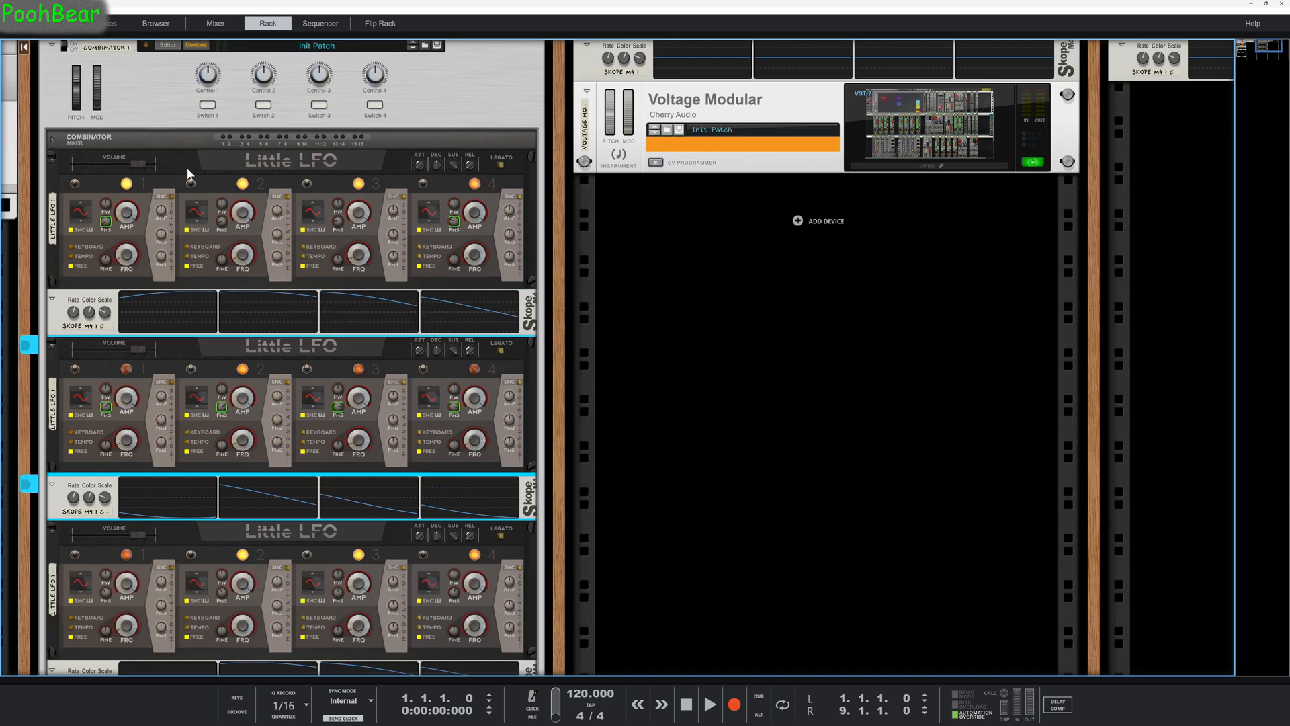
click(45, 57)
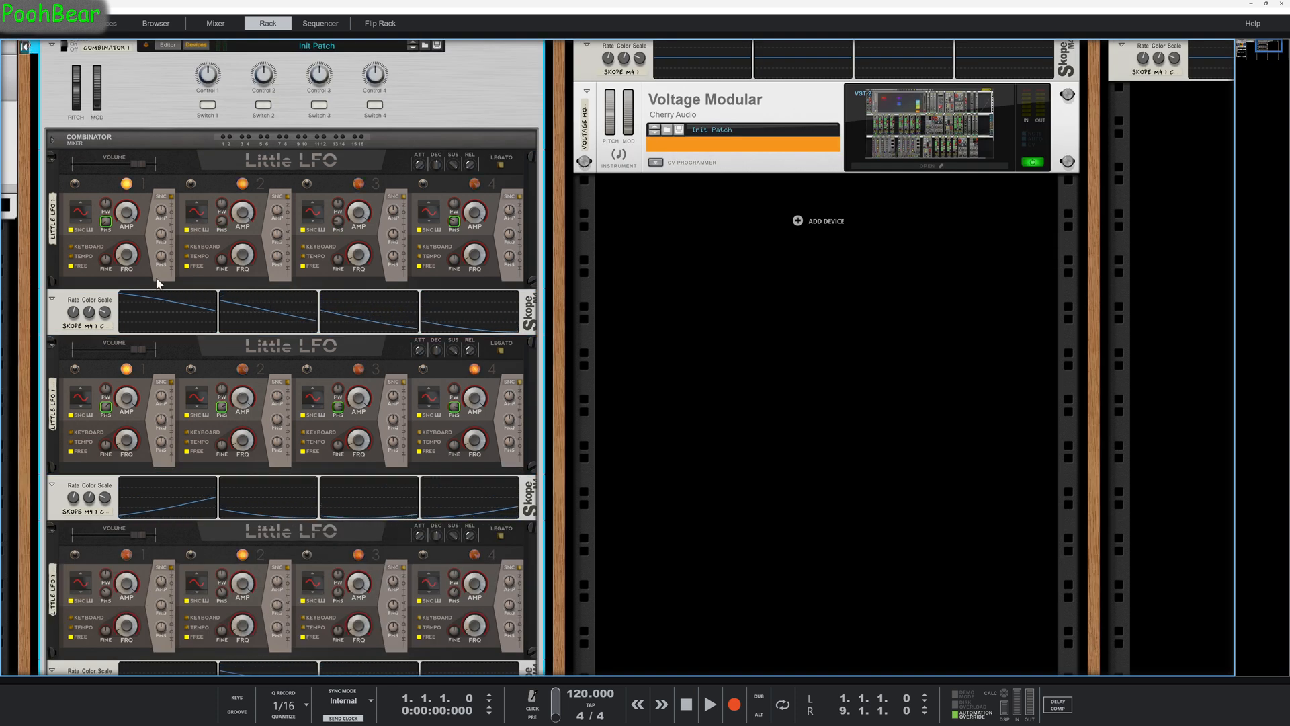
scroll(157, 281, down, 3)
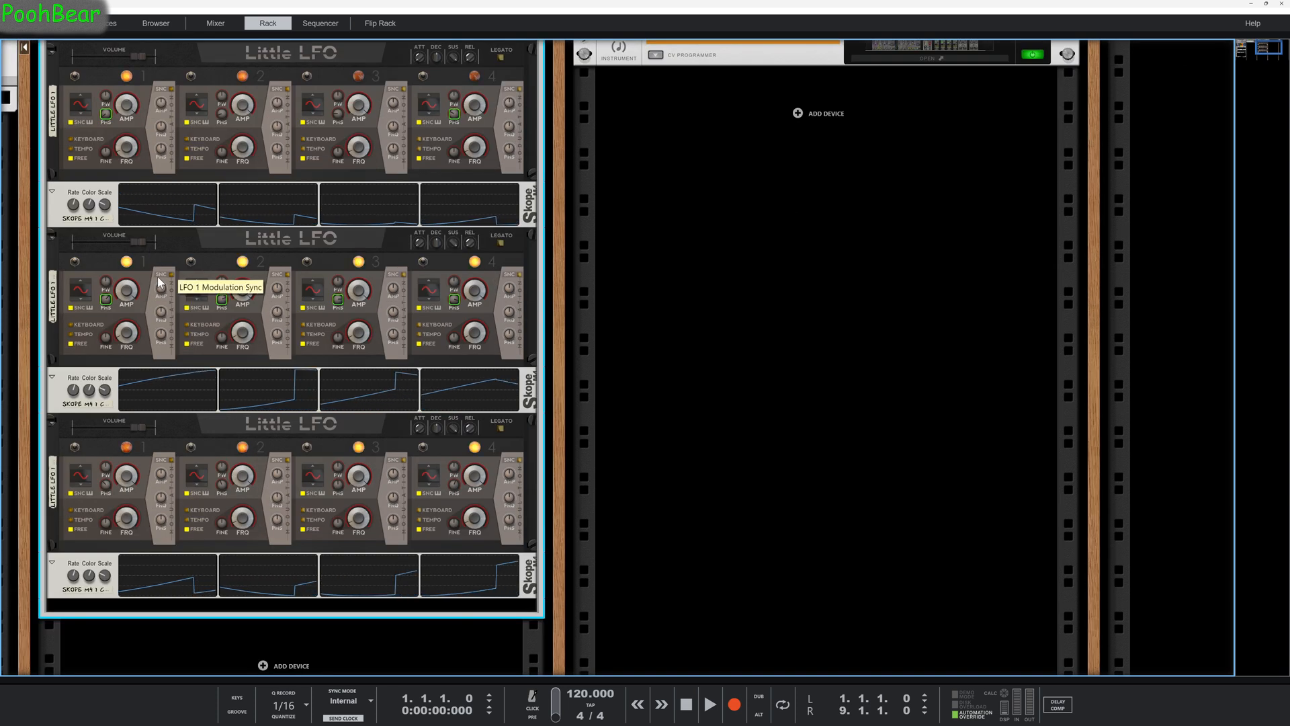